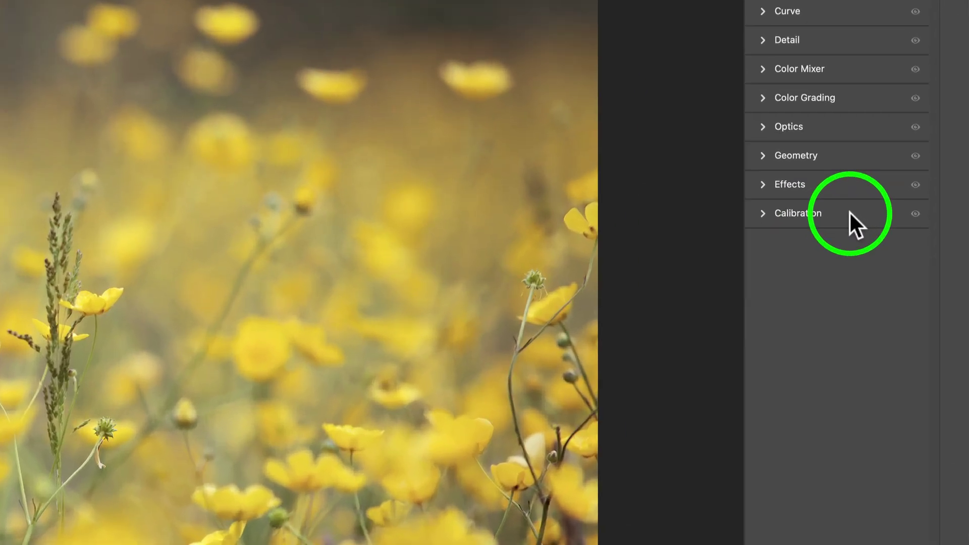
Open the panel display settings and move Calibration up the panel order, above Curve.
right_click(907, 245)
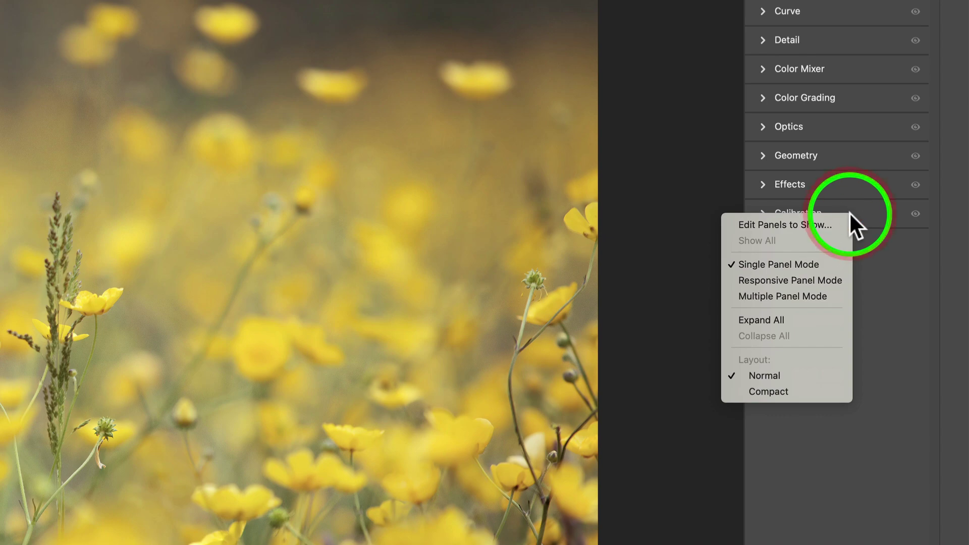
click(793, 225)
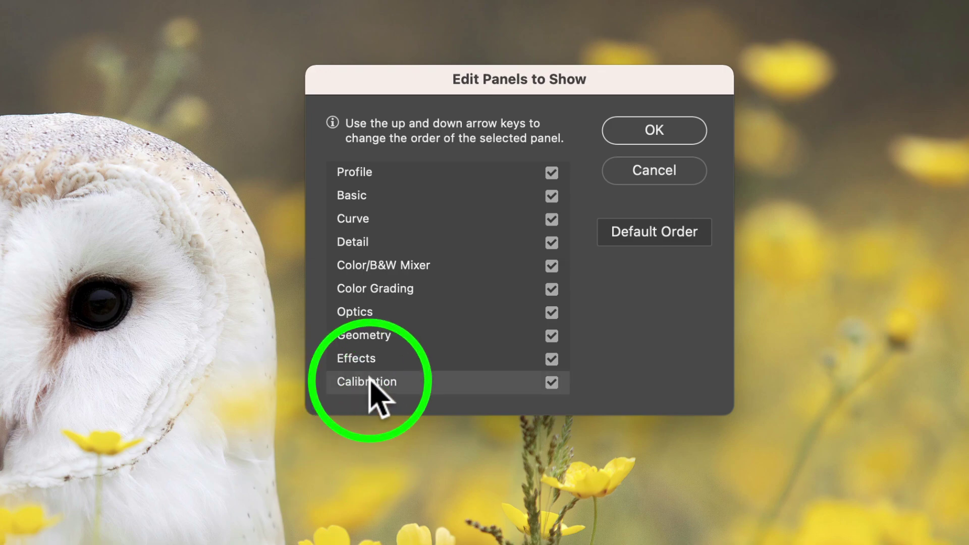
click(385, 380)
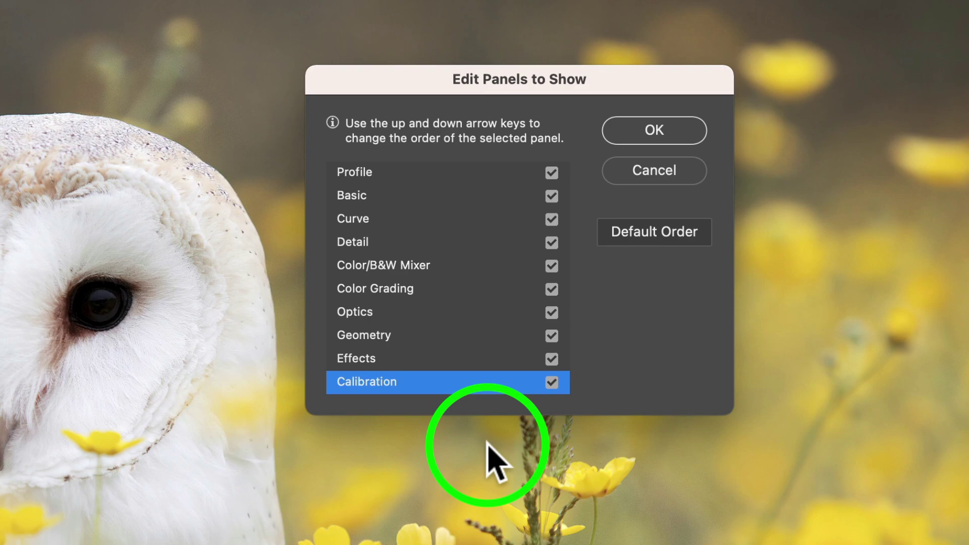
key(Up)
key(Up)
key(Up)
key(Up)
key(Up)
key(Up)
key(Up)
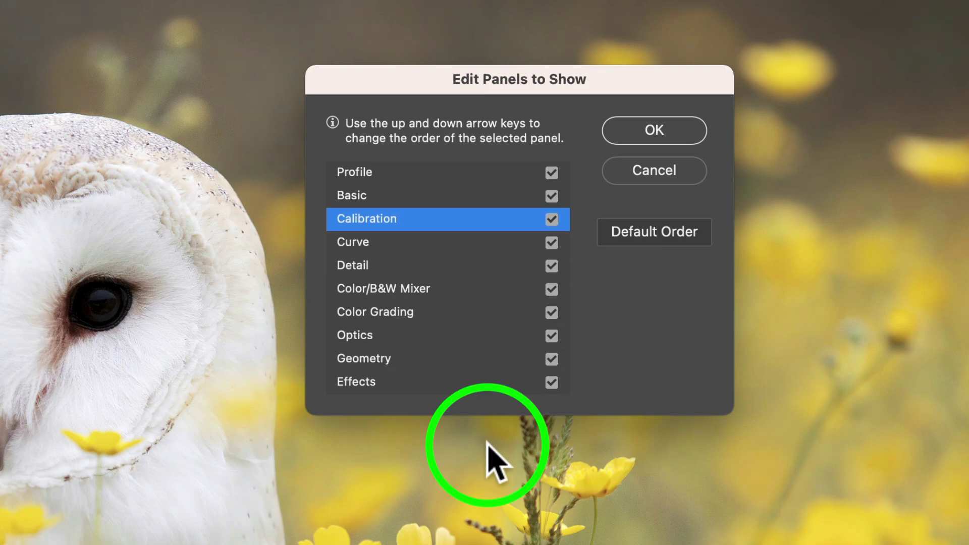
key(Up)
Move Calibration back down below Effects in the panel order and accept the settings.
key(Down)
key(Down)
key(Down)
key(Down)
key(Down)
key(Down)
key(Down)
key(Down)
key(Down)
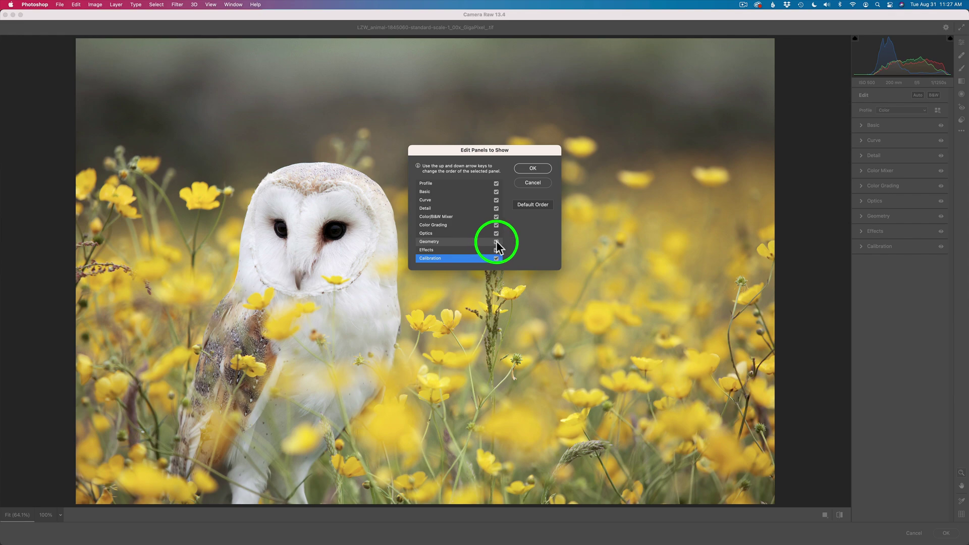
click(532, 169)
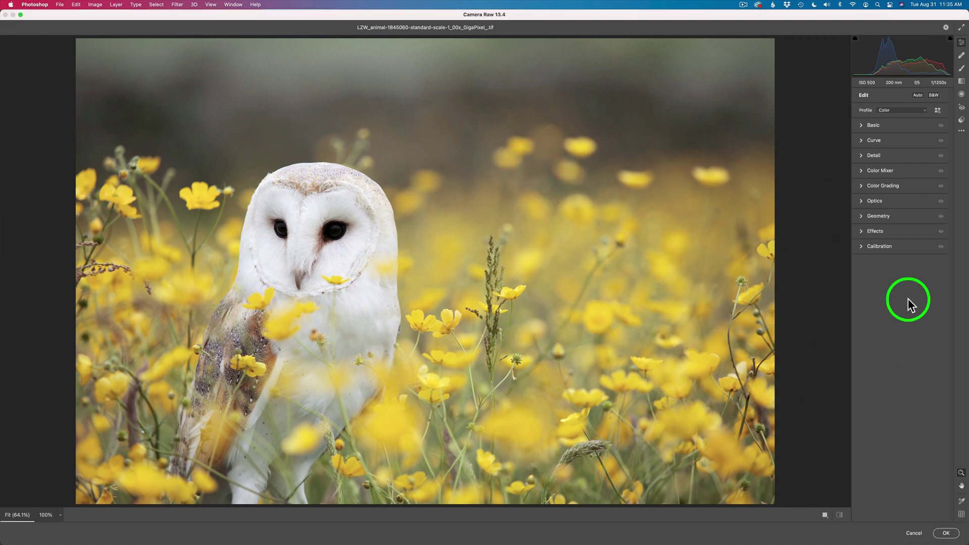
In the Calibration settings, set the Blue Primary Saturation to about +55 and its Hue to -6.
click(863, 246)
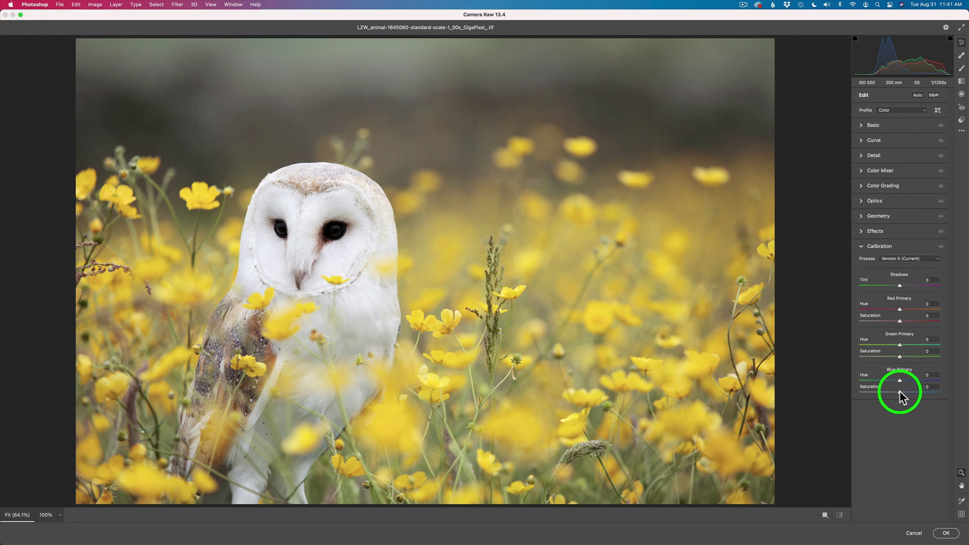
mouse_move(906, 391)
mouse_down()
mouse_move(945, 396)
mouse_move(902, 389)
mouse_move(922, 393)
mouse_up()
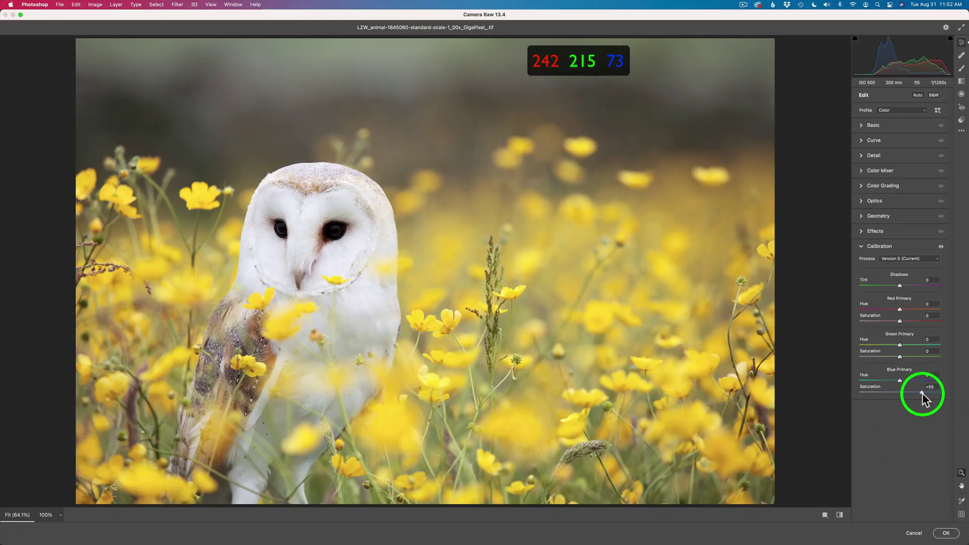
drag(925, 391, 937, 392)
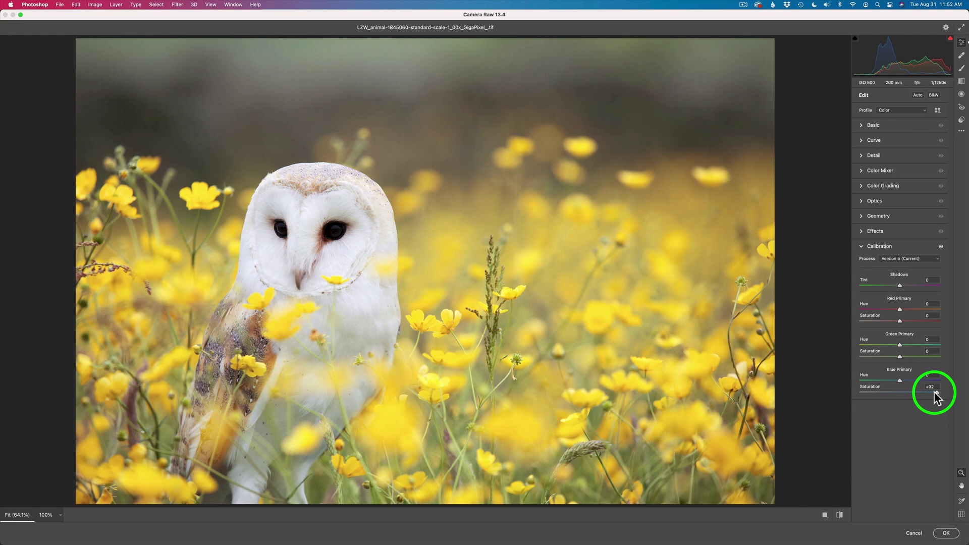
drag(937, 391, 910, 392)
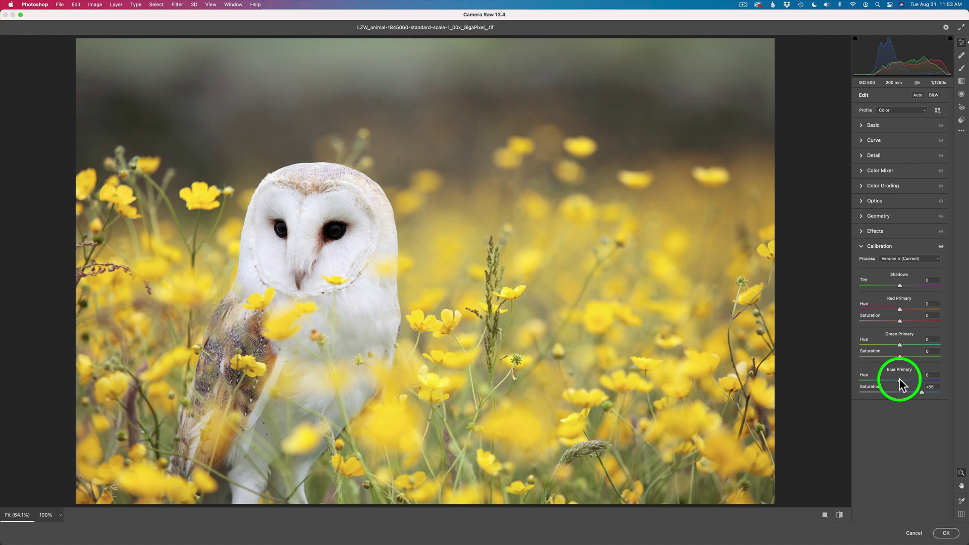
mouse_move(900, 379)
mouse_down()
mouse_move(914, 379)
mouse_move(899, 379)
mouse_up()
drag(899, 380, 897, 380)
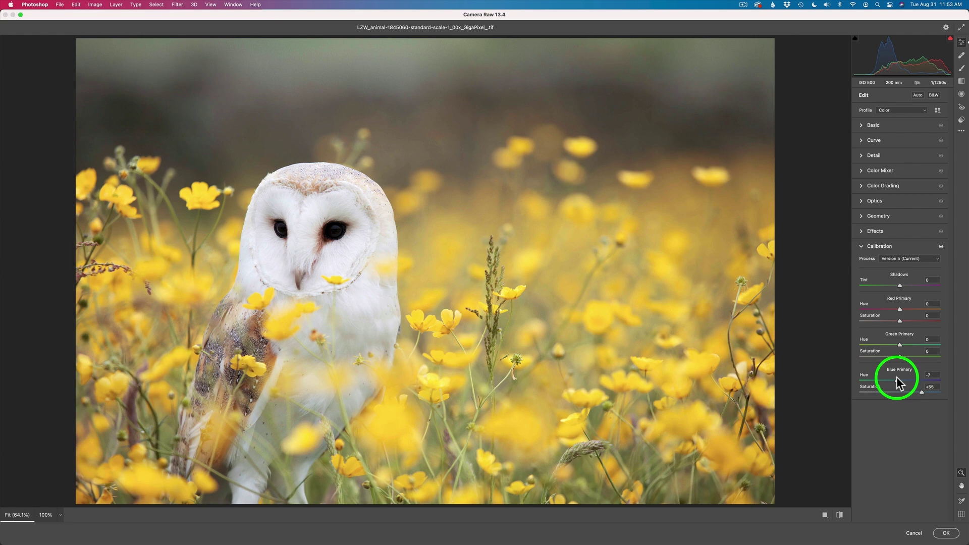
drag(898, 382, 898, 382)
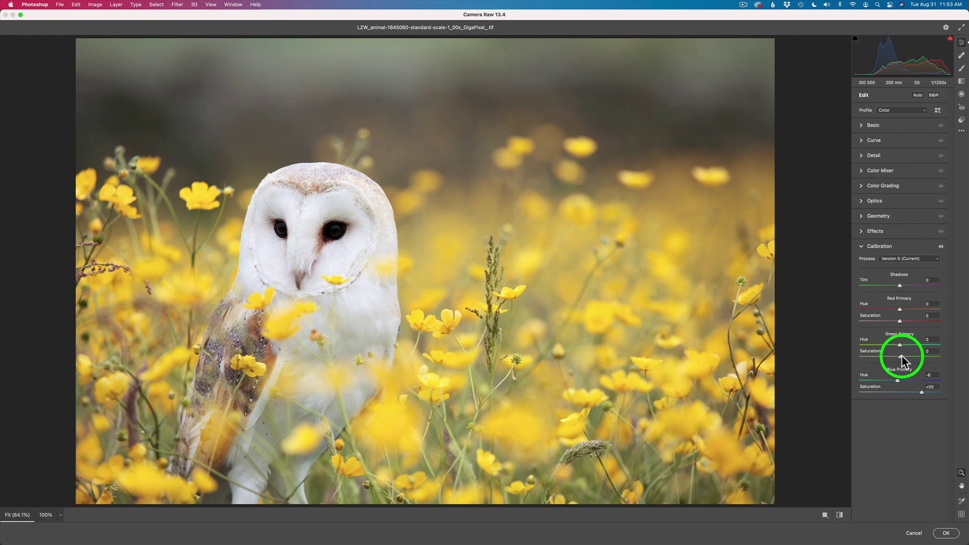
Set Green Primary Saturation to +18 and Hue to -13, and Red Primary Saturation to +13 and Hue to +1.
mouse_move(900, 356)
mouse_down()
mouse_move(928, 357)
mouse_move(907, 355)
mouse_up()
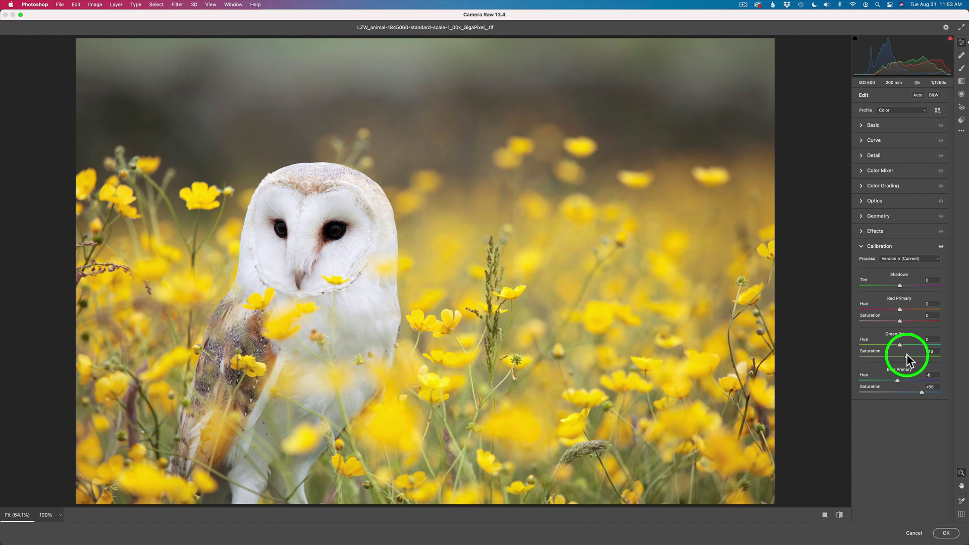
drag(900, 345, 897, 344)
drag(897, 343, 894, 343)
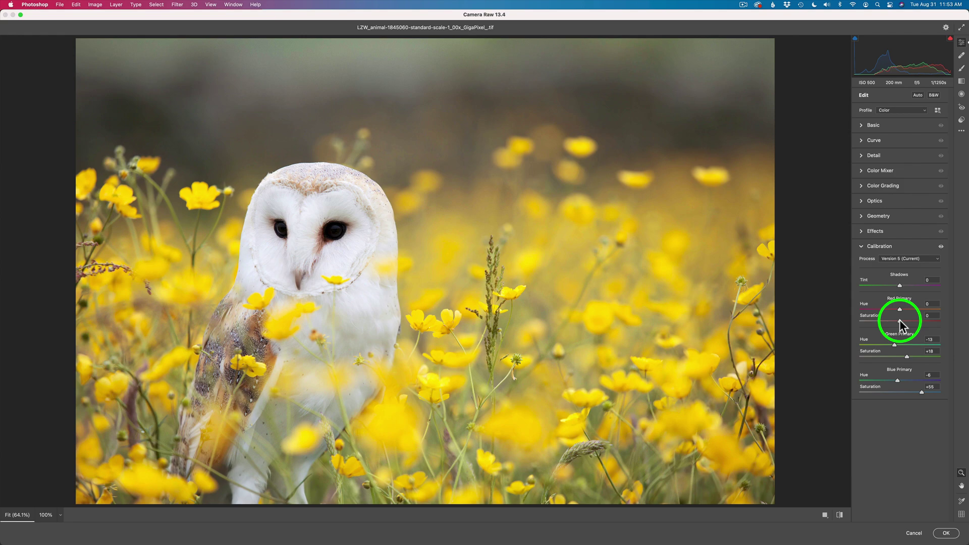
mouse_move(899, 321)
mouse_down()
mouse_move(958, 321)
mouse_move(893, 321)
mouse_move(905, 322)
mouse_up()
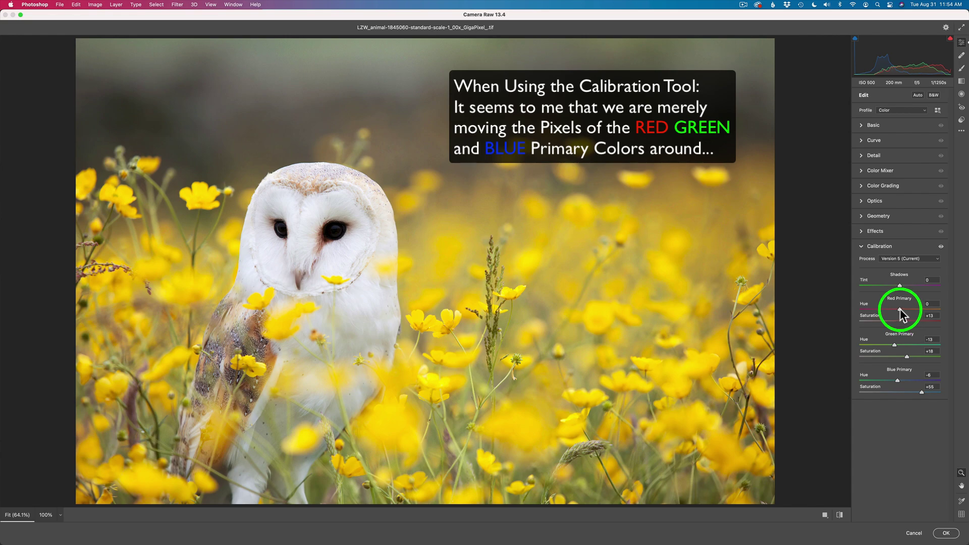
drag(911, 309, 900, 310)
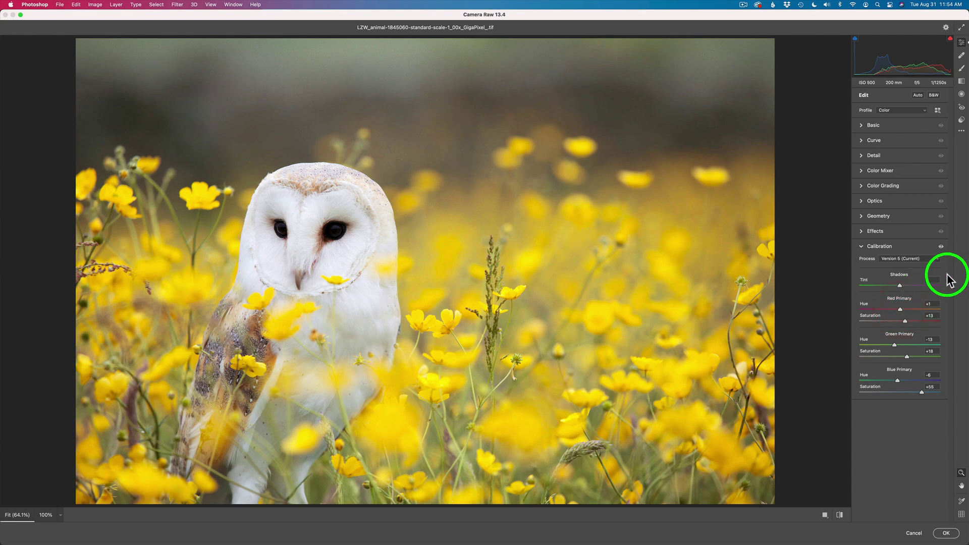
Compare the owl photo with and without the Calibration edits, keep them enabled, and apply the Camera Raw adjustments.
click(941, 247)
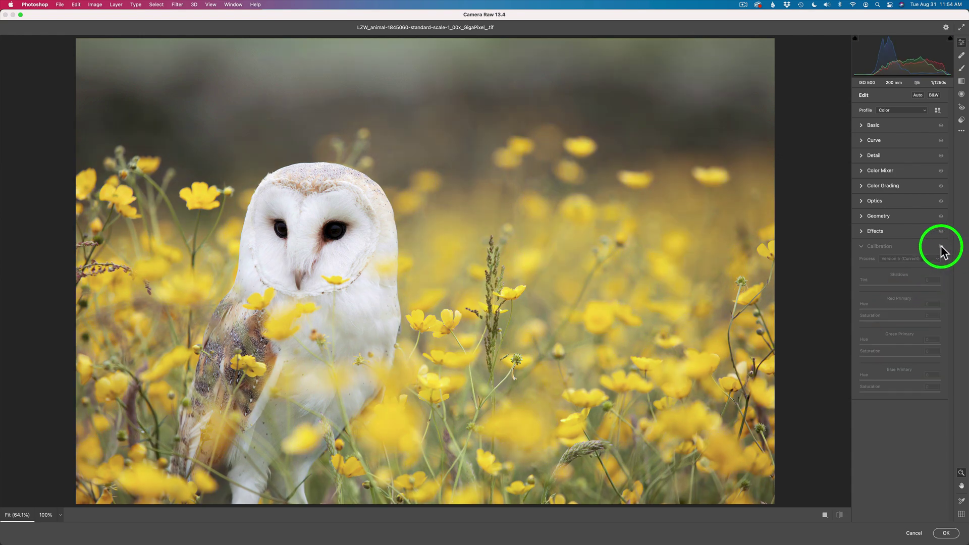
click(941, 247)
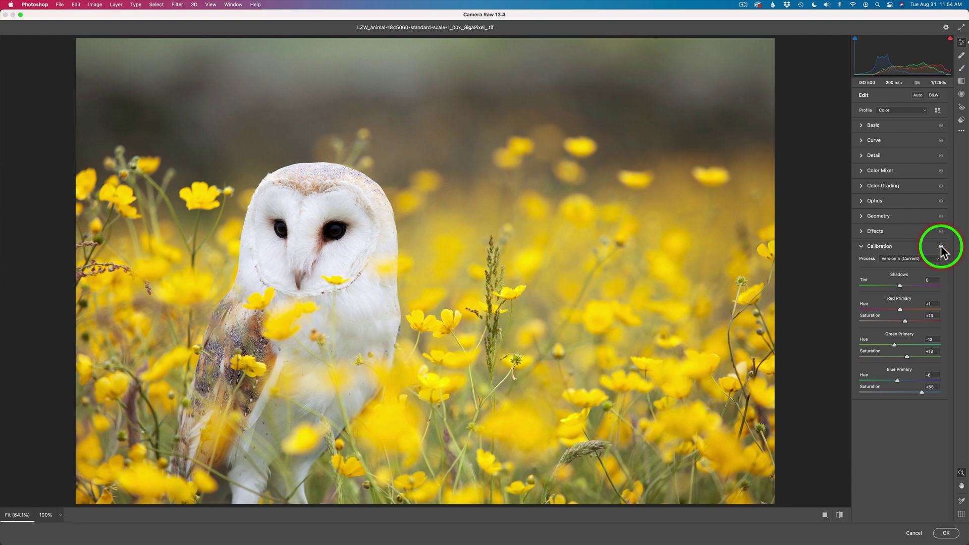
click(941, 247)
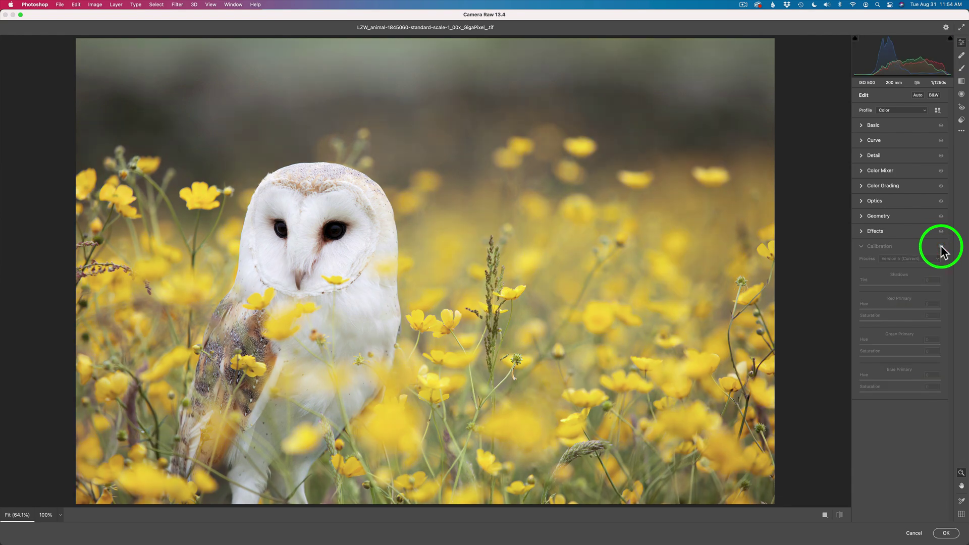
click(941, 247)
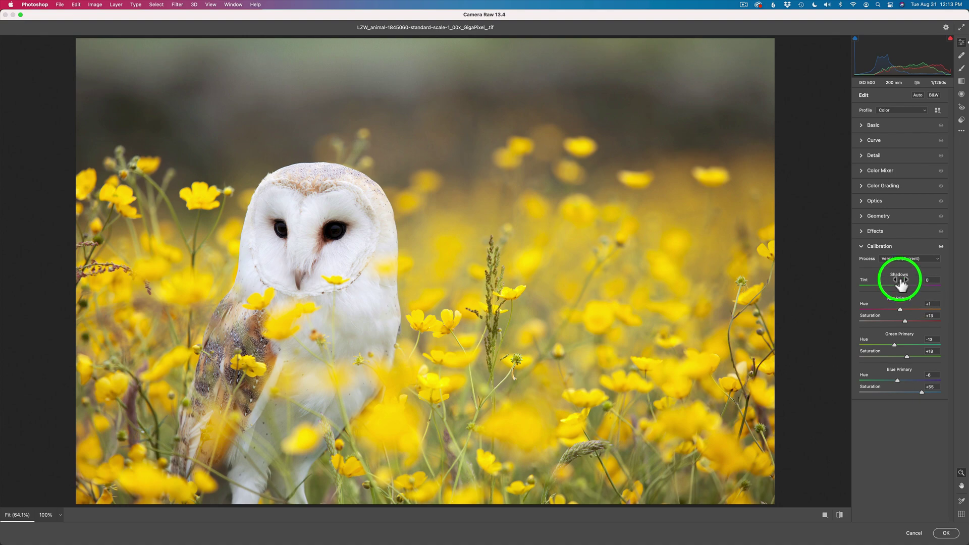
click(949, 535)
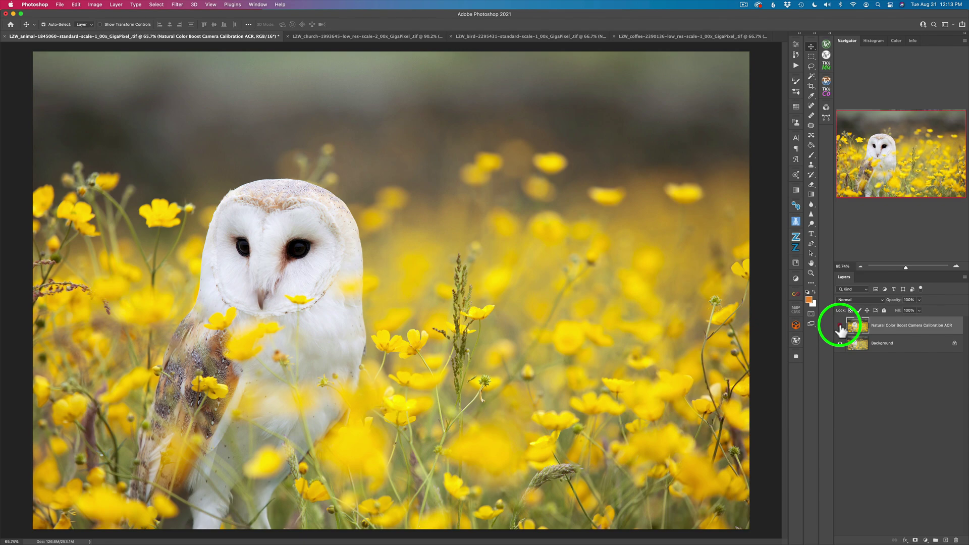
Check the Natural Color Boost Camera Calibration ACR layer against the original and set its blend mode to Color.
click(839, 325)
click(840, 327)
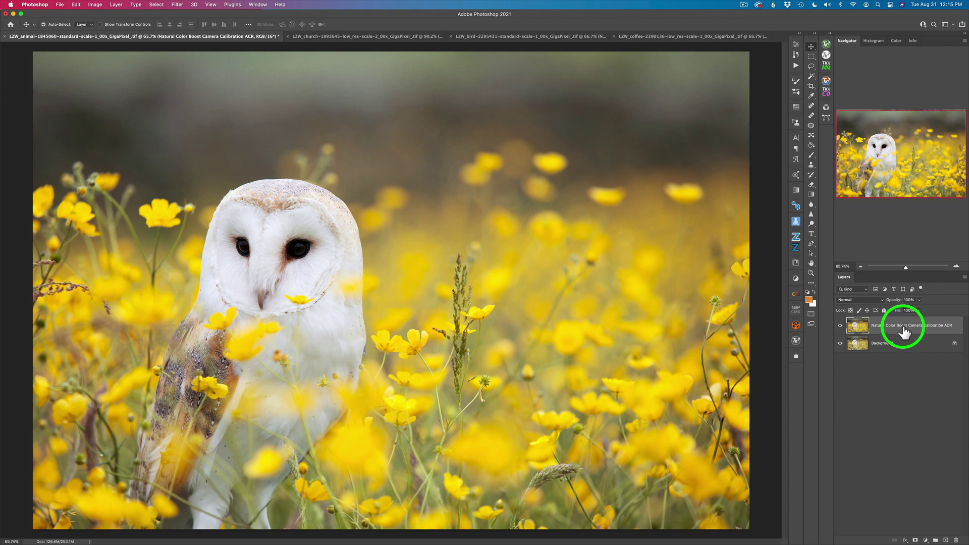
click(882, 299)
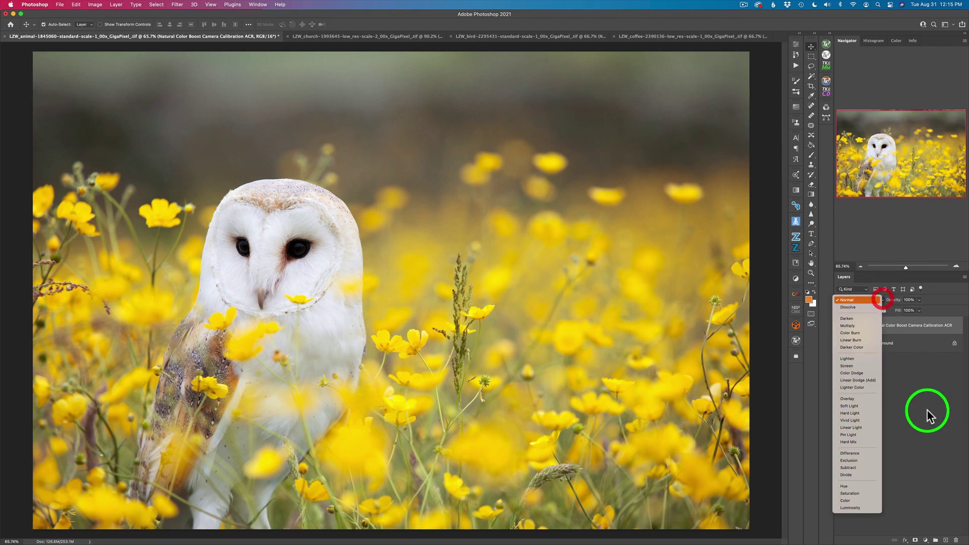
click(868, 500)
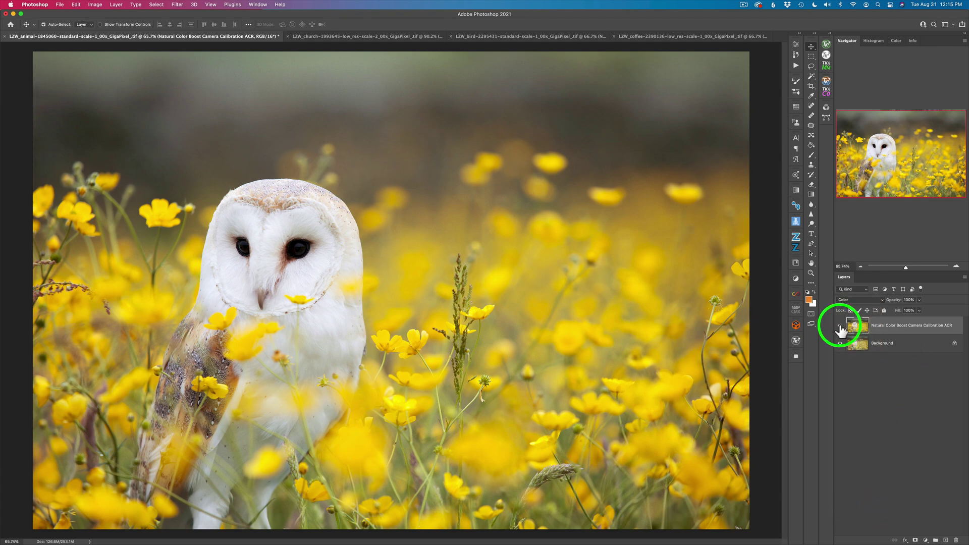
Hide the Natural Color Boost Camera Calibration ACR layer and add a Hue/Saturation adjustment layer with increased Master Saturation.
click(841, 327)
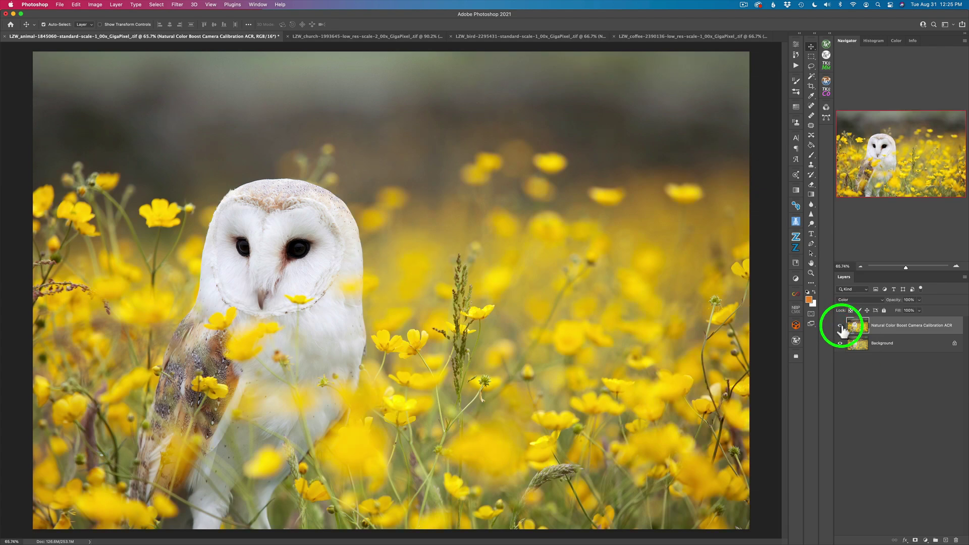
click(841, 326)
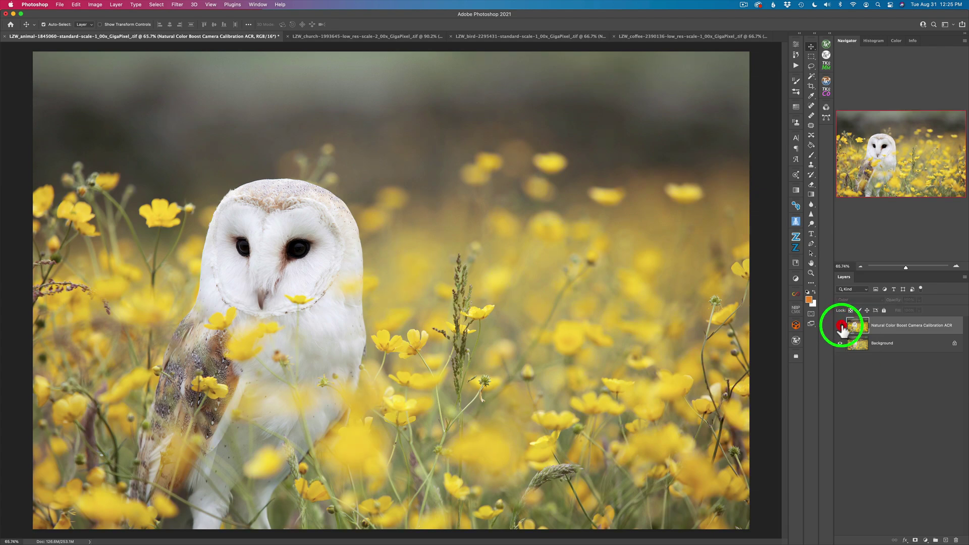
click(926, 540)
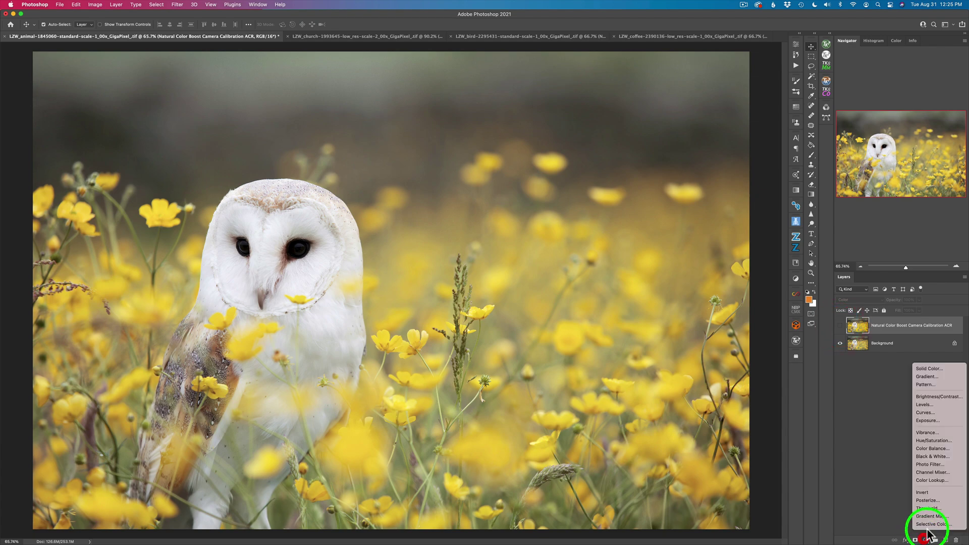
click(931, 440)
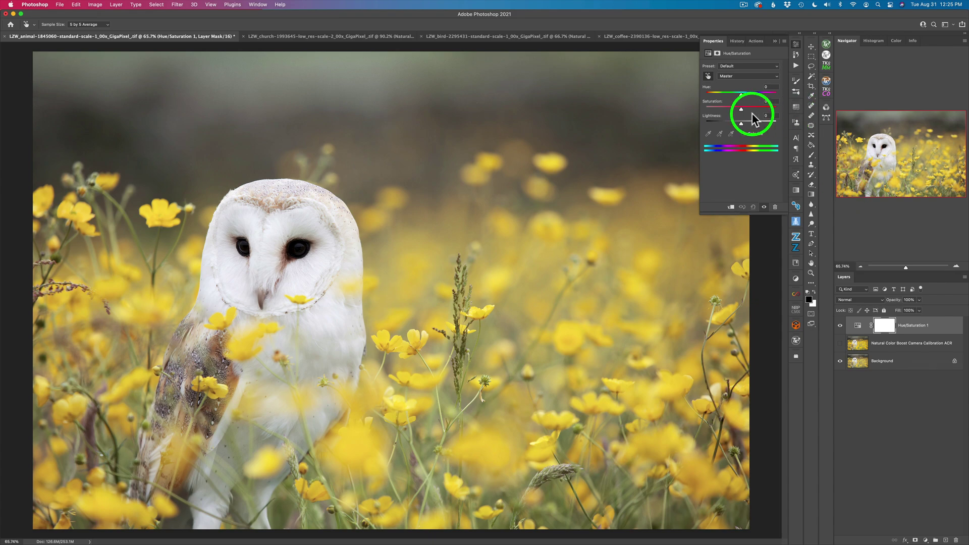
drag(743, 112, 754, 107)
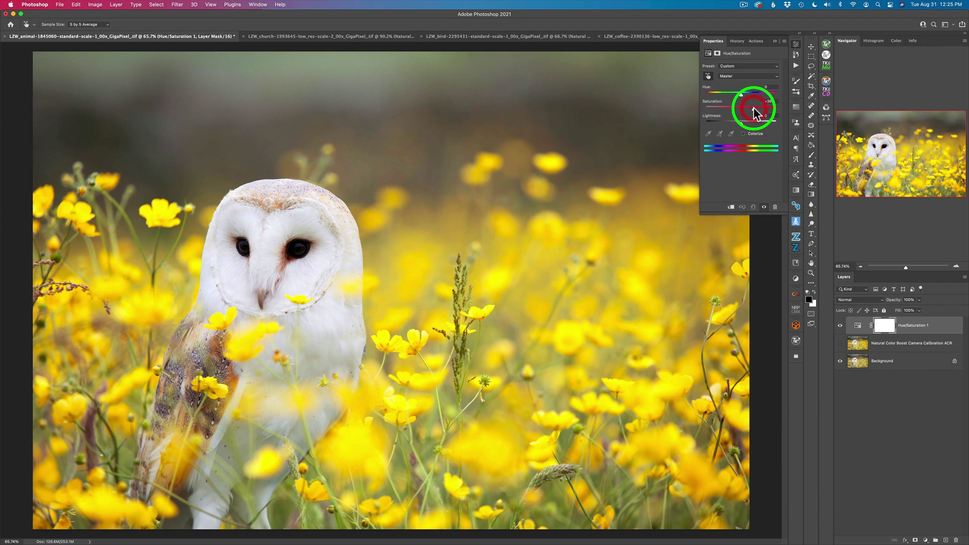
click(796, 45)
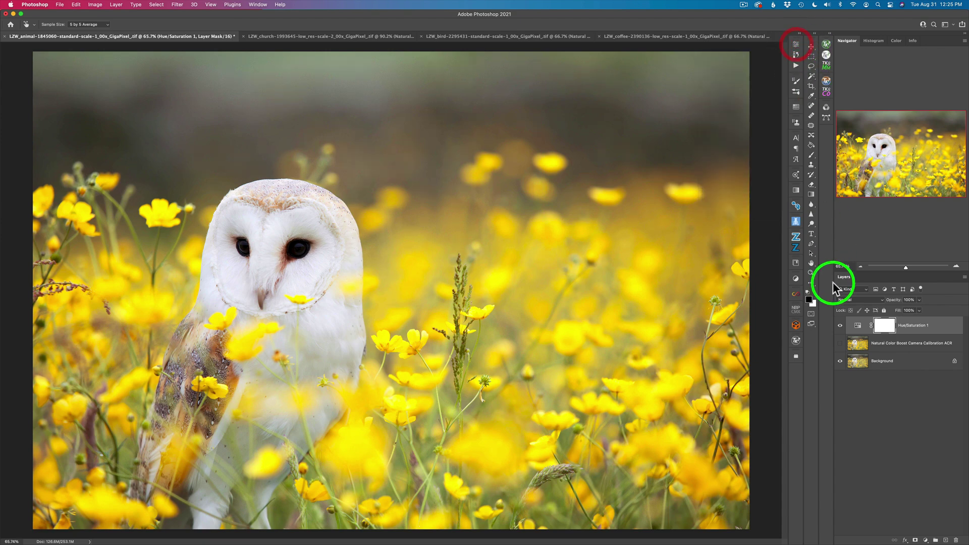
Compare the Hue/Saturation and Natural Color Boost layers by alternating their visibility, leaving Hue/Saturation hidden and Natural Color Boost shown.
click(840, 328)
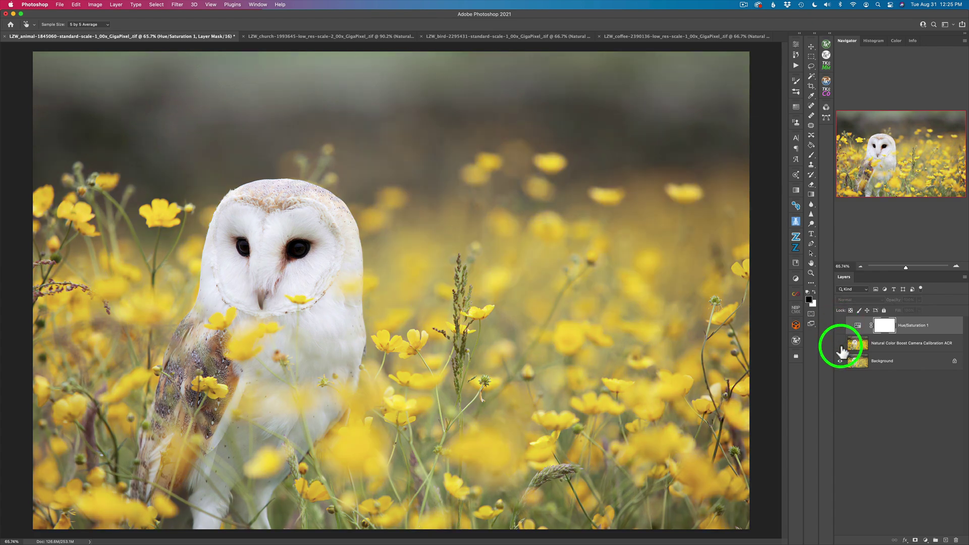
click(840, 344)
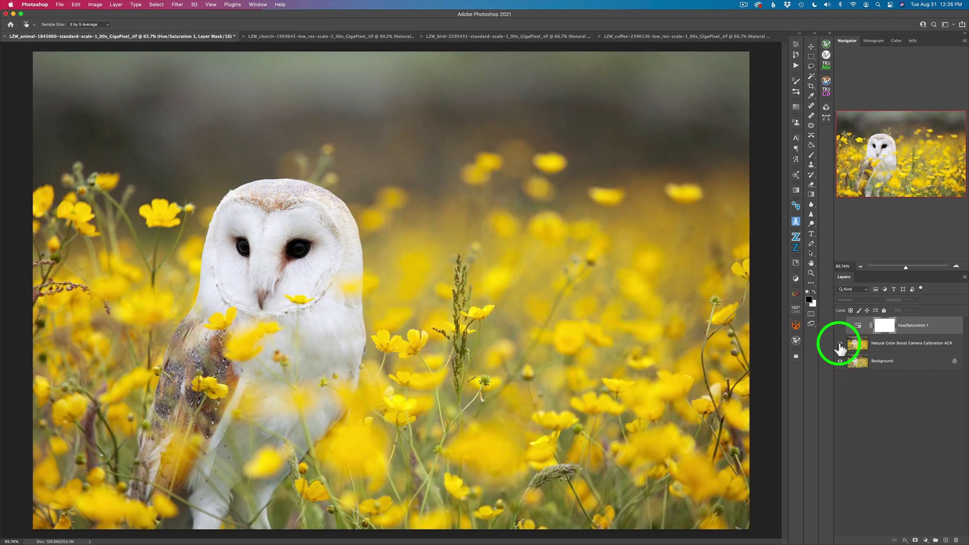
click(839, 344)
click(839, 345)
click(839, 344)
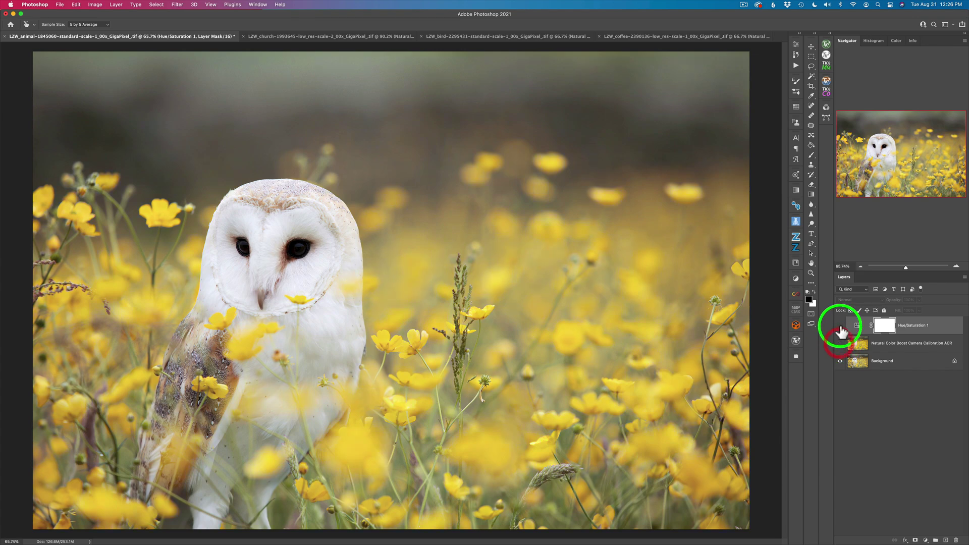
click(840, 330)
click(840, 329)
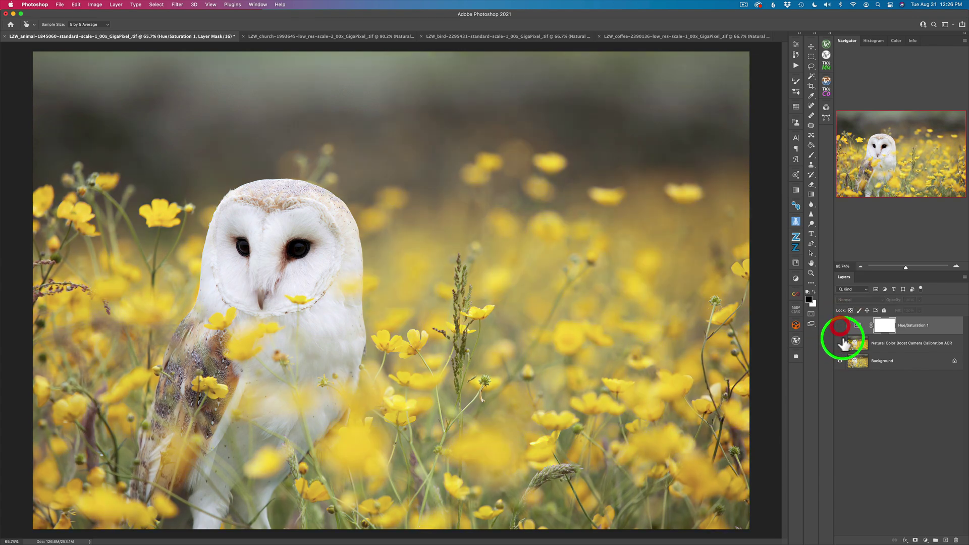
click(841, 344)
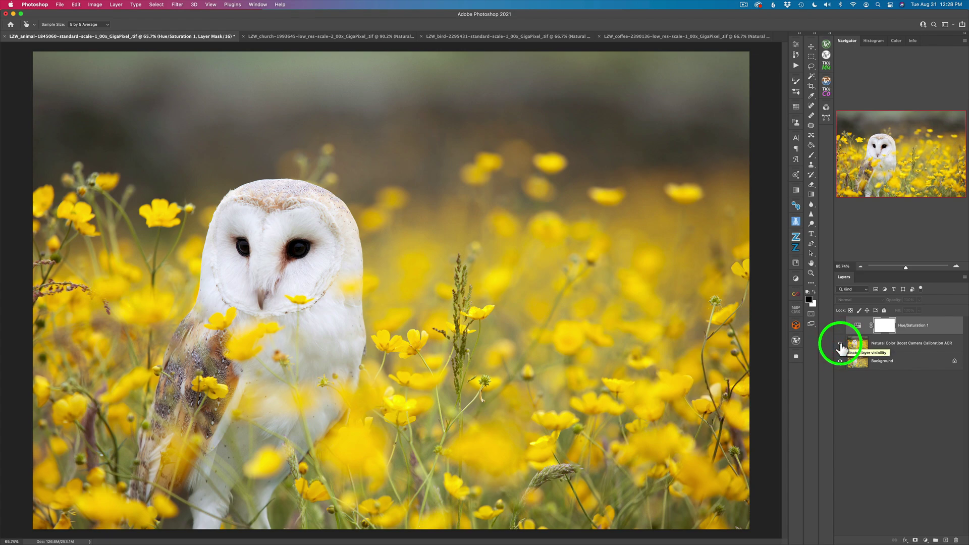
Apply the Camera Raw Filter to the church photo's Natural Color Boost layer with Calibration Blue Primary Saturation +35 and Hue +2.
click(310, 37)
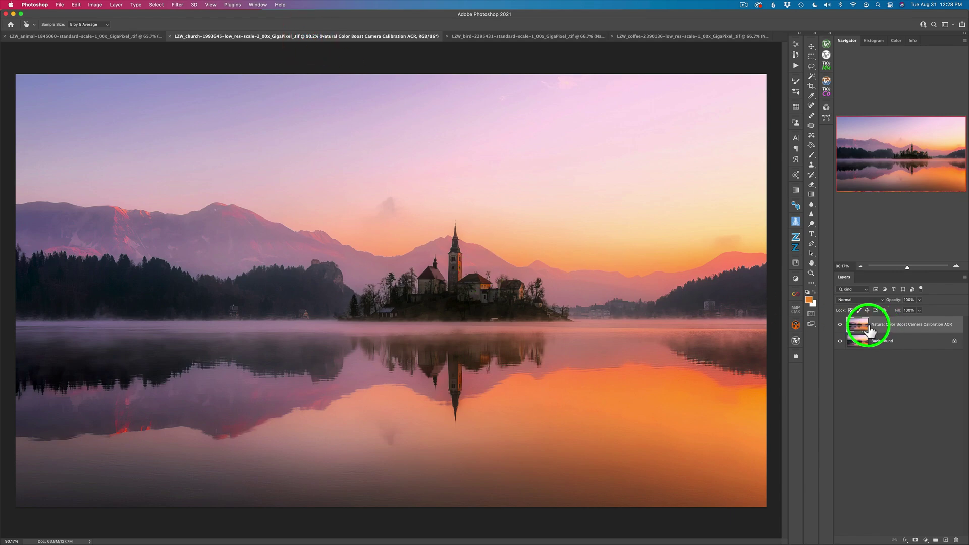
click(178, 4)
click(190, 61)
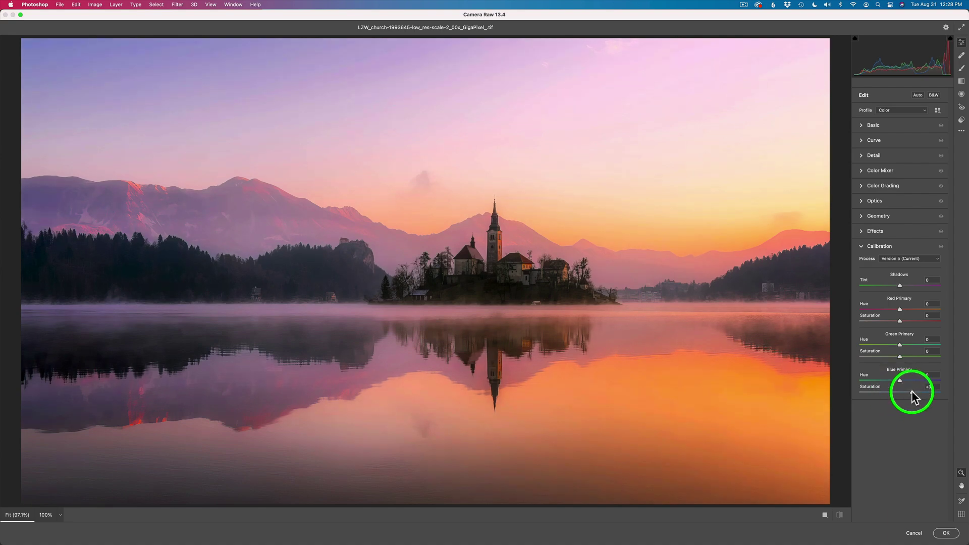
mouse_move(925, 392)
mouse_down()
mouse_move(900, 388)
mouse_move(913, 389)
mouse_up()
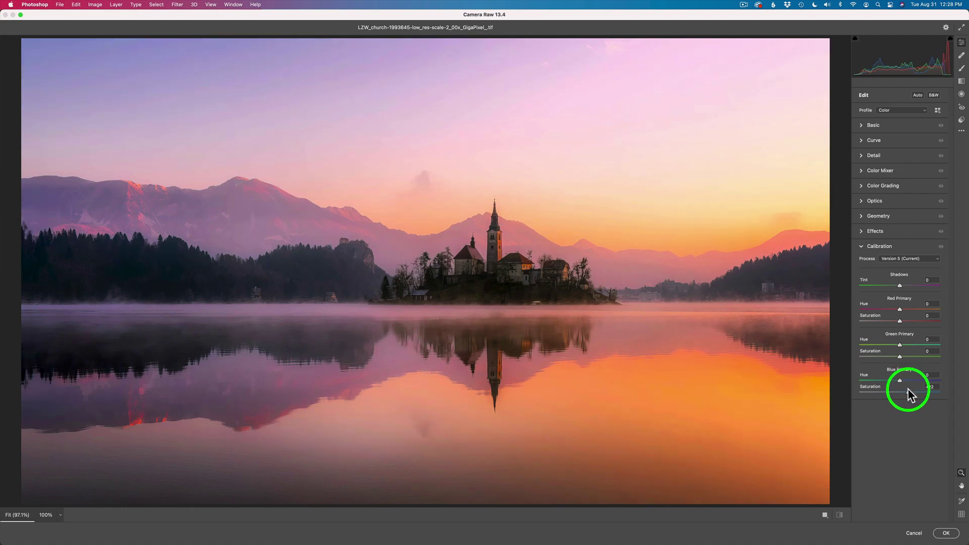
click(914, 390)
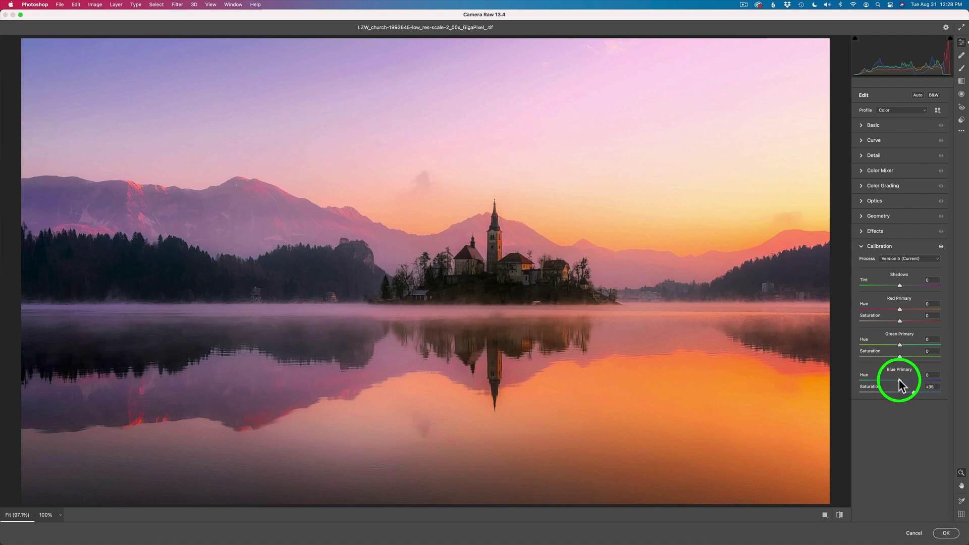
click(902, 380)
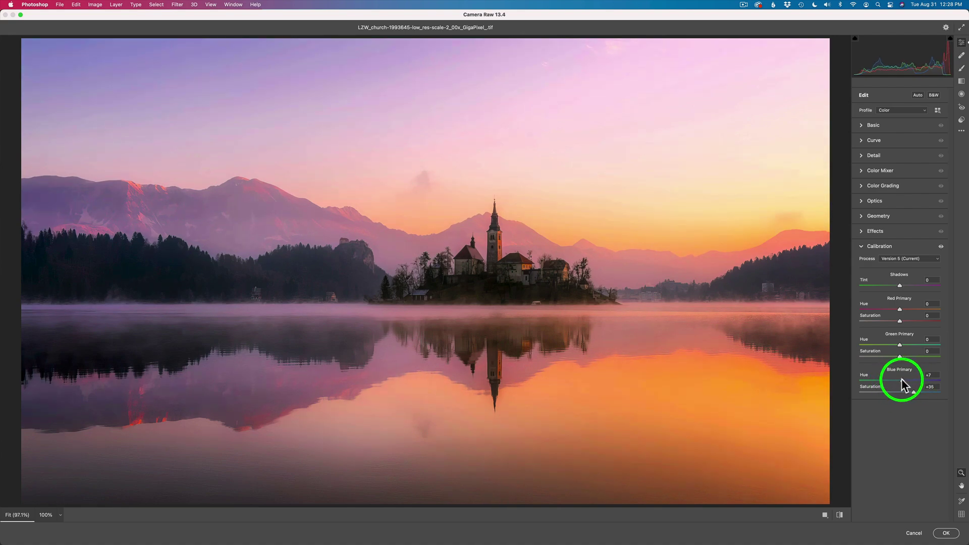
drag(902, 379, 899, 380)
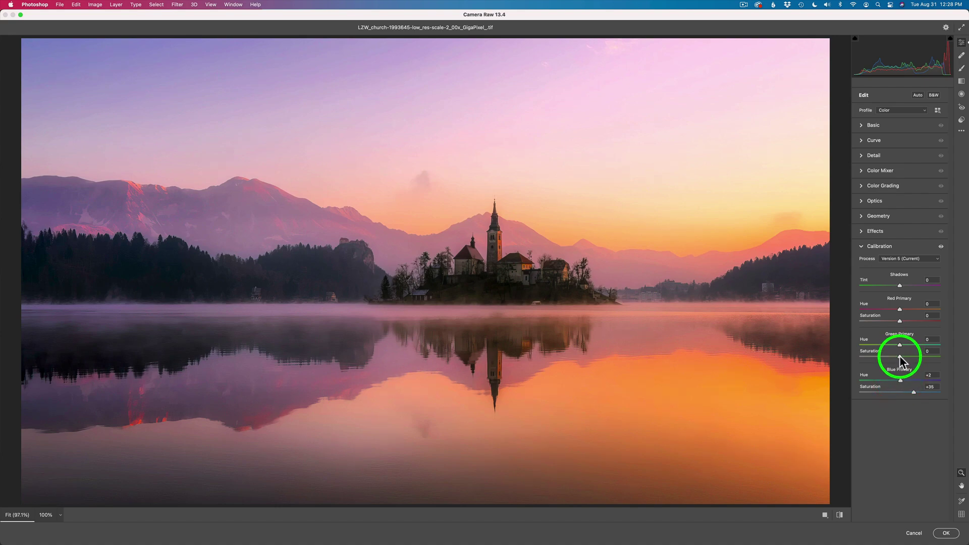
Set Green Primary Saturation to +28 and Hue to -4, raise Red Primary Saturation to +22, and slightly lower Red Primary Hue.
mouse_move(899, 356)
mouse_down()
mouse_move(925, 357)
mouse_move(895, 353)
mouse_move(911, 360)
mouse_up()
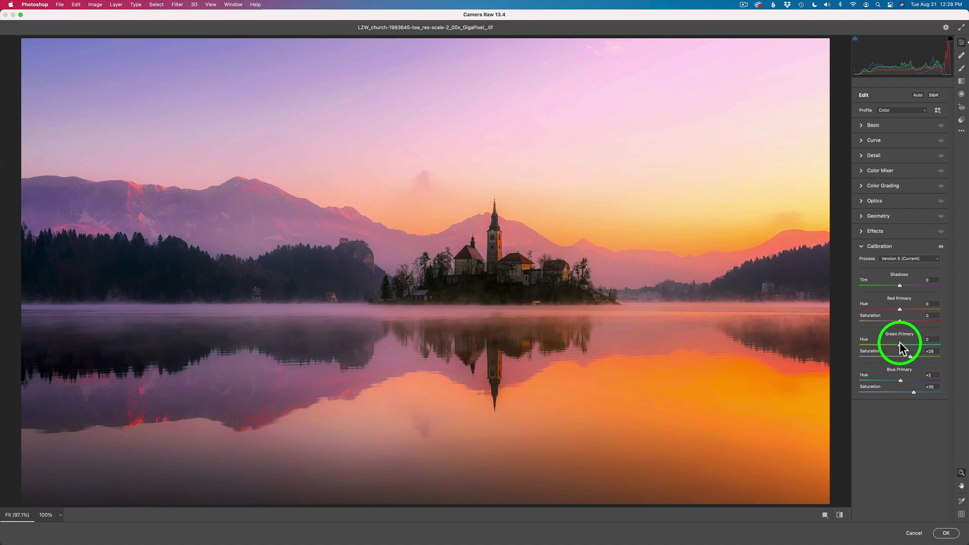
drag(900, 343, 899, 344)
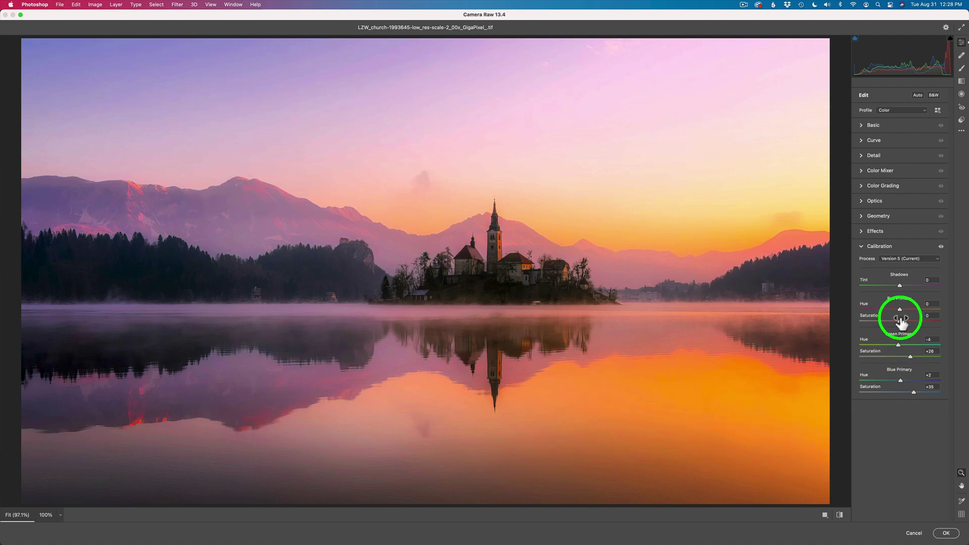
drag(901, 323, 910, 322)
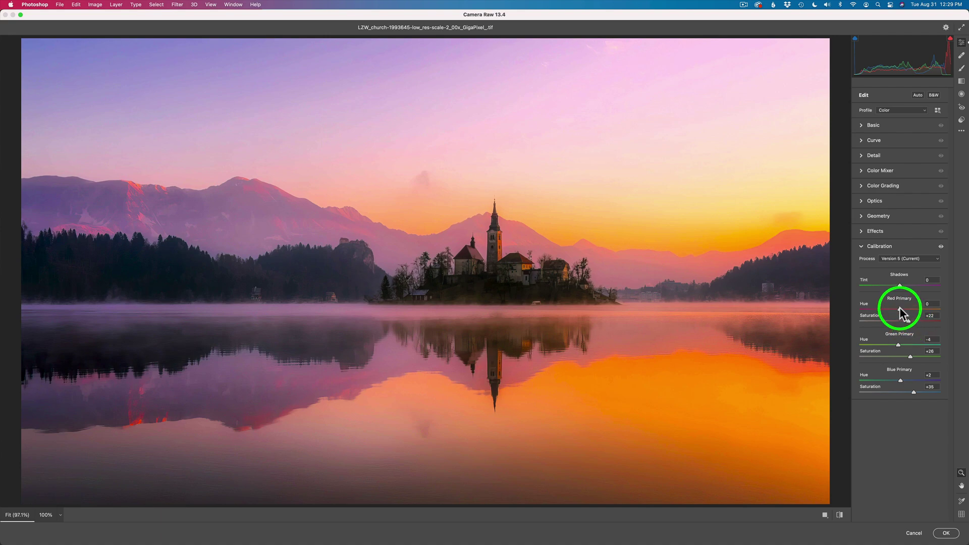
drag(901, 312, 897, 311)
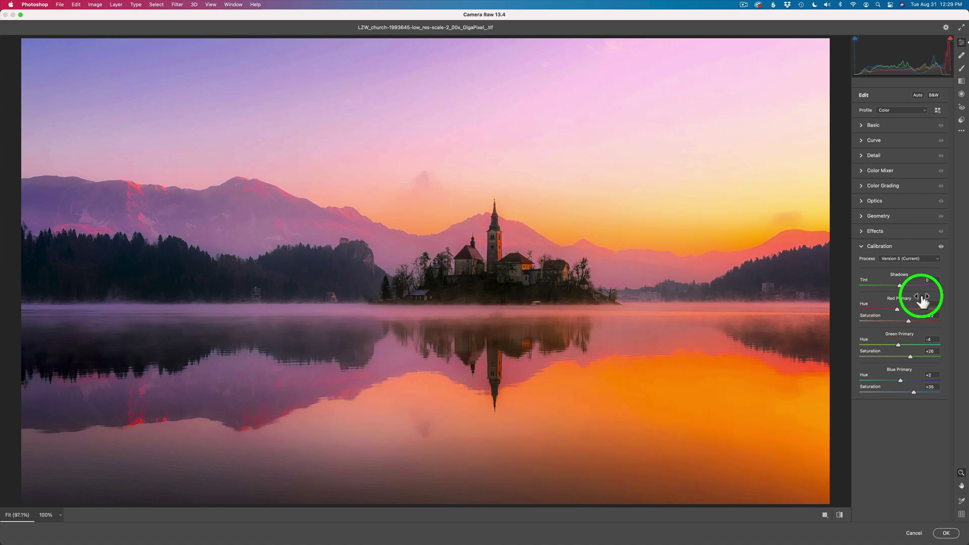
Compare the church photo with and without the Calibration edits, apply them, and reduce the color boost layer's opacity to 86%.
click(942, 247)
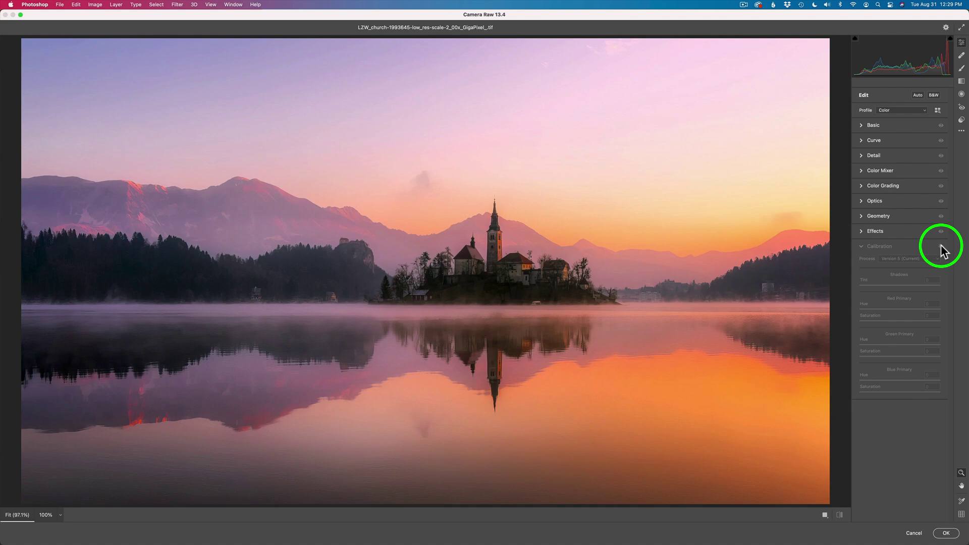
click(942, 245)
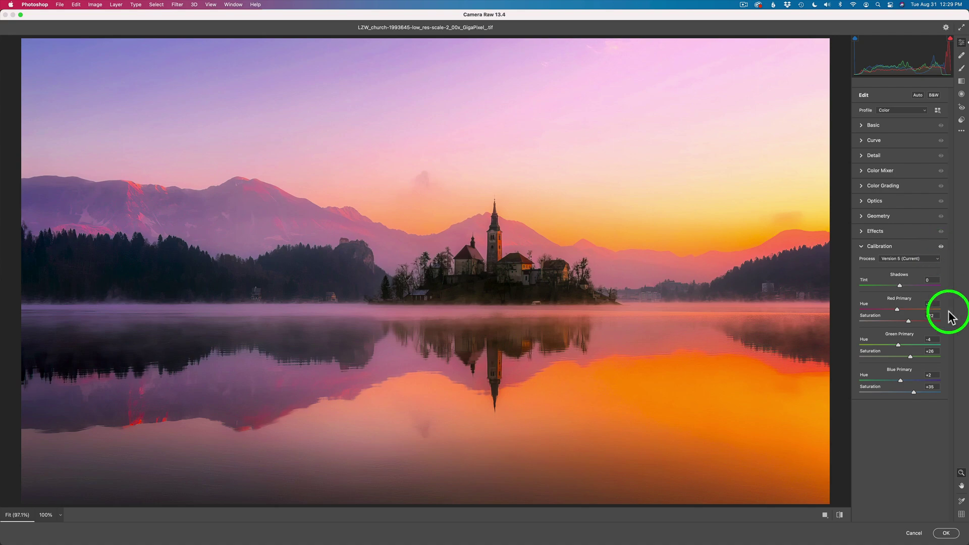
click(946, 534)
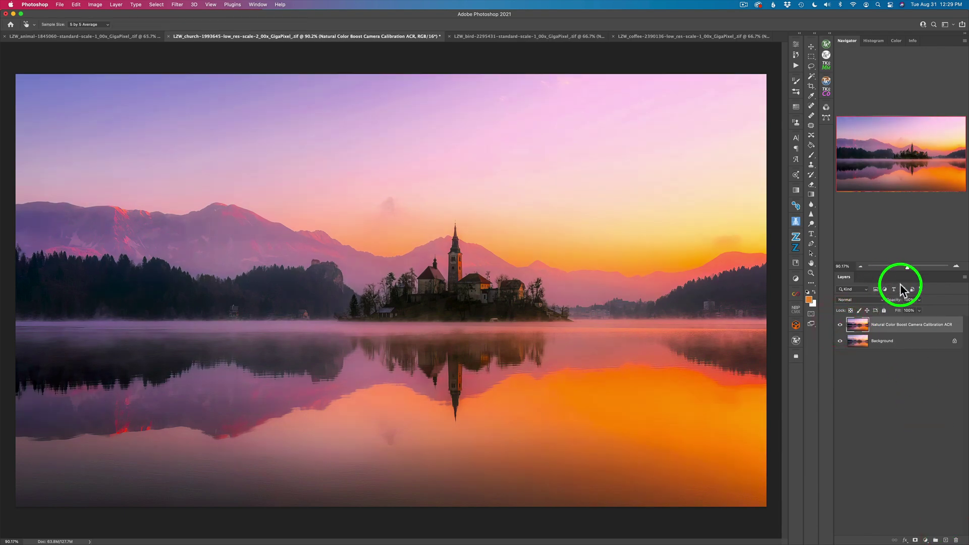
drag(897, 301, 896, 302)
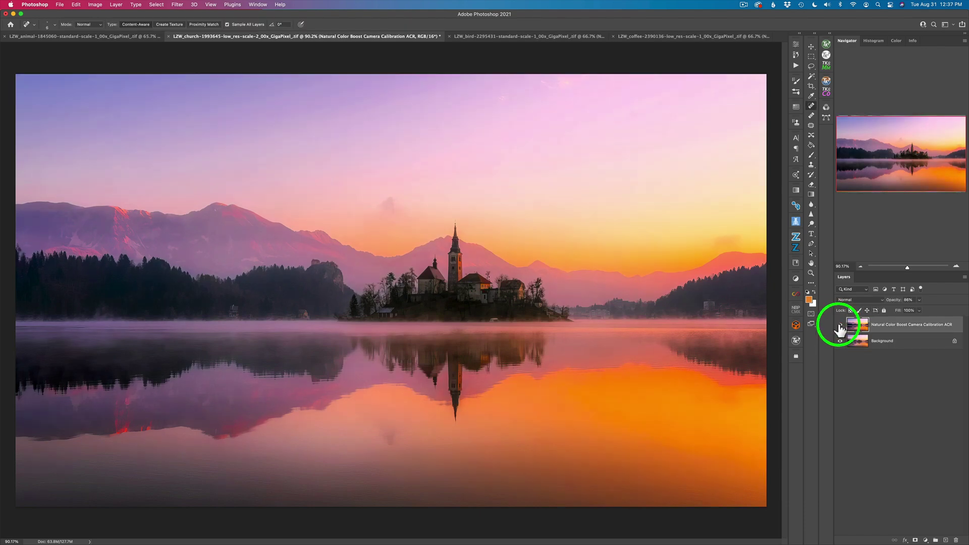
Open the bird photo's Natural Color Boost layer in Camera Raw and set Calibration Blue Primary Saturation to +65 and Hue to +9.
click(503, 37)
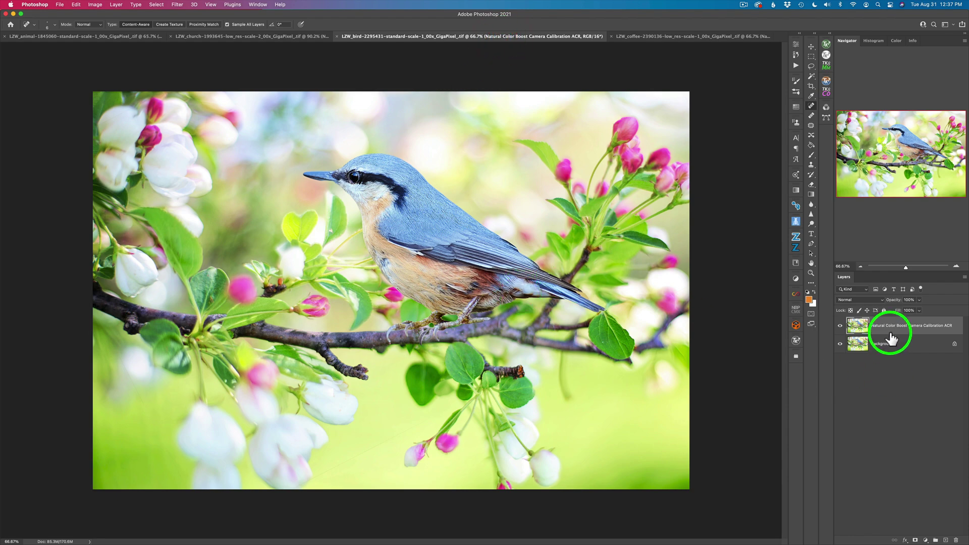
click(177, 5)
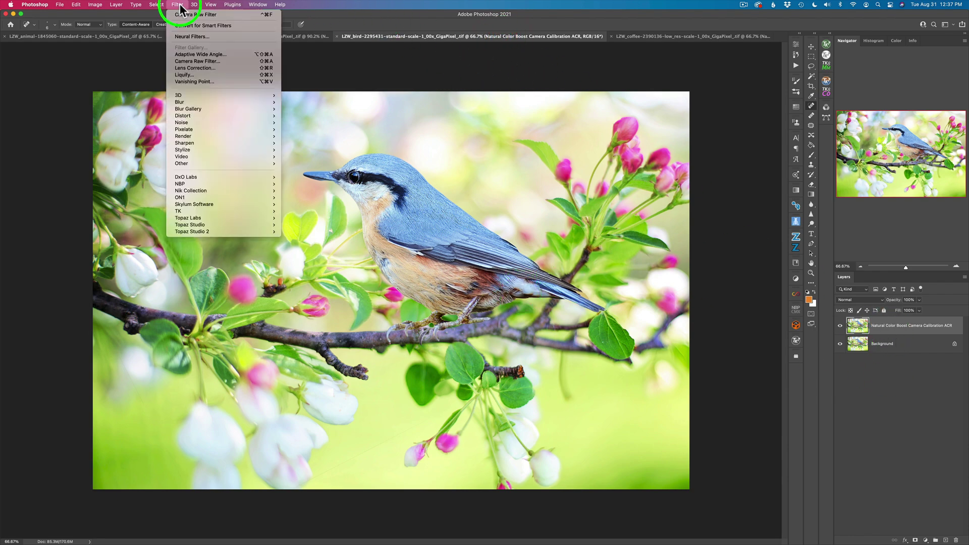
click(199, 61)
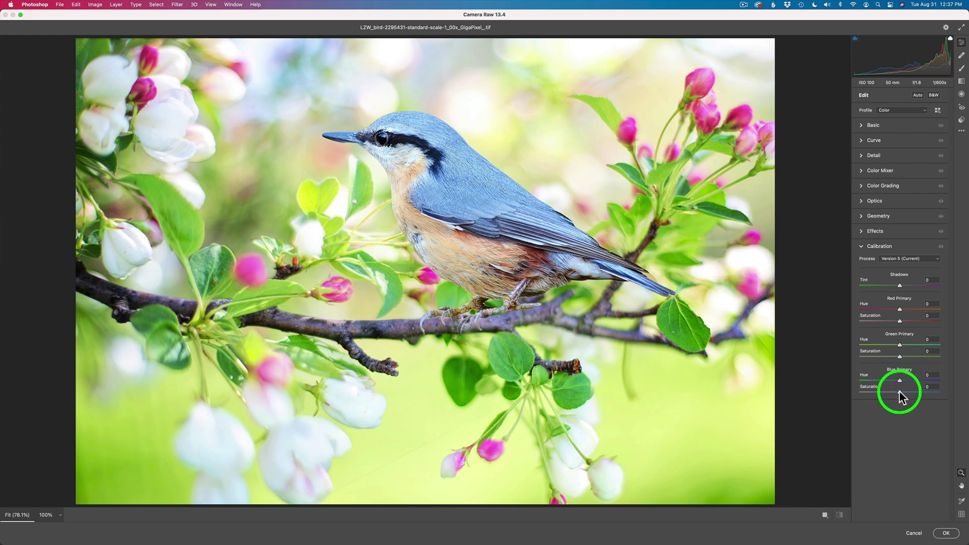
mouse_move(900, 392)
mouse_down()
mouse_move(941, 391)
mouse_move(911, 392)
mouse_move(926, 387)
mouse_up()
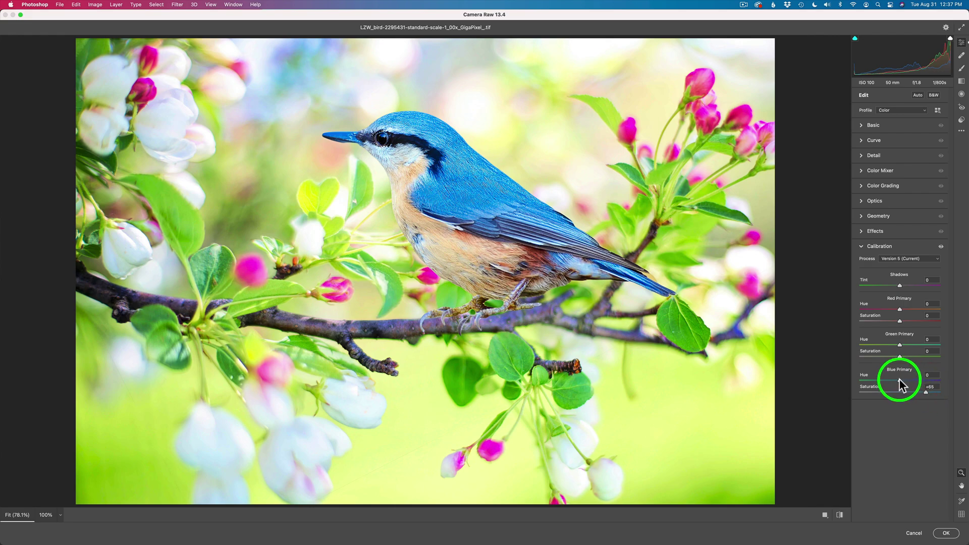
drag(899, 380, 902, 380)
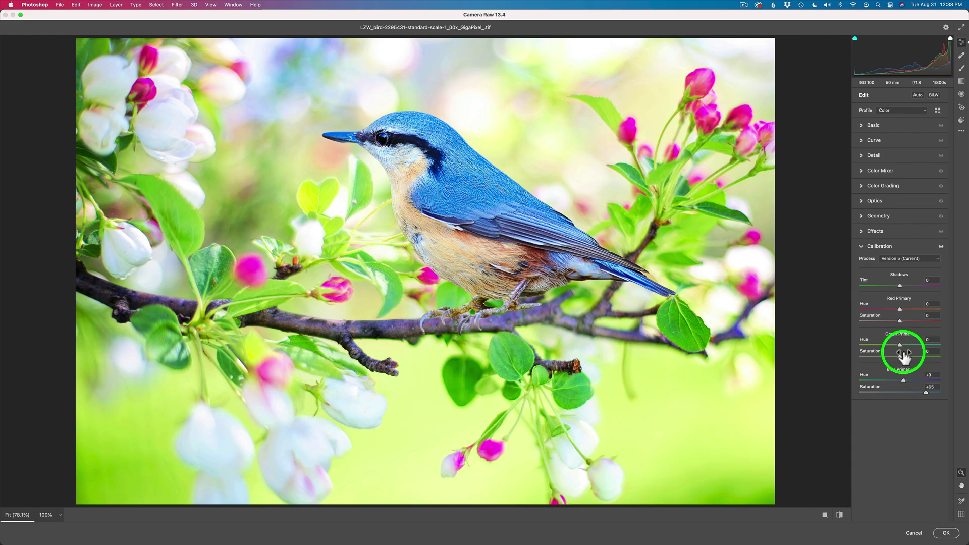
Set Green Primary Hue to -8 and Saturation to -25, Red Primary Saturation to -21, and Blue Primary Saturation to +88.
mouse_move(902, 356)
mouse_down()
mouse_move(924, 356)
mouse_move(875, 357)
mouse_move(942, 360)
mouse_move(886, 360)
mouse_move(898, 348)
mouse_up()
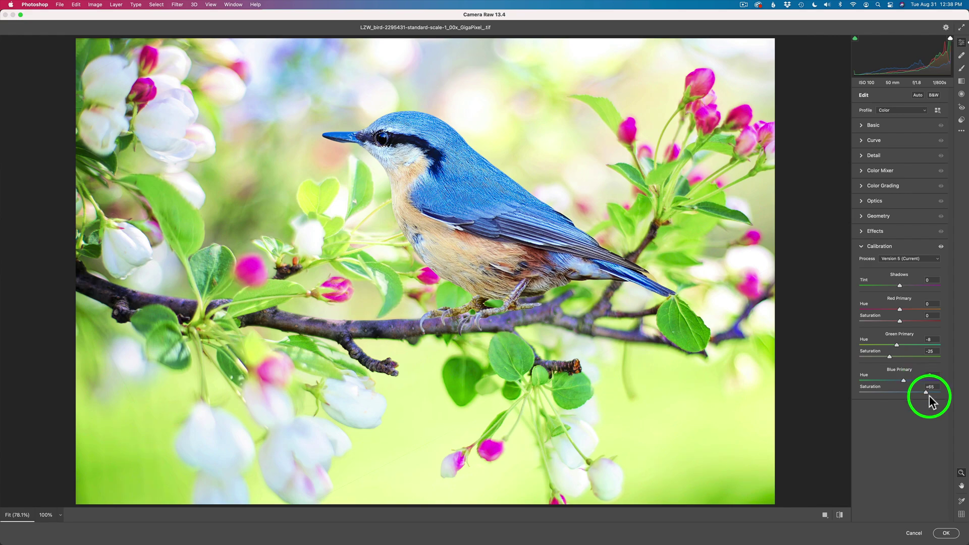
drag(929, 395, 919, 393)
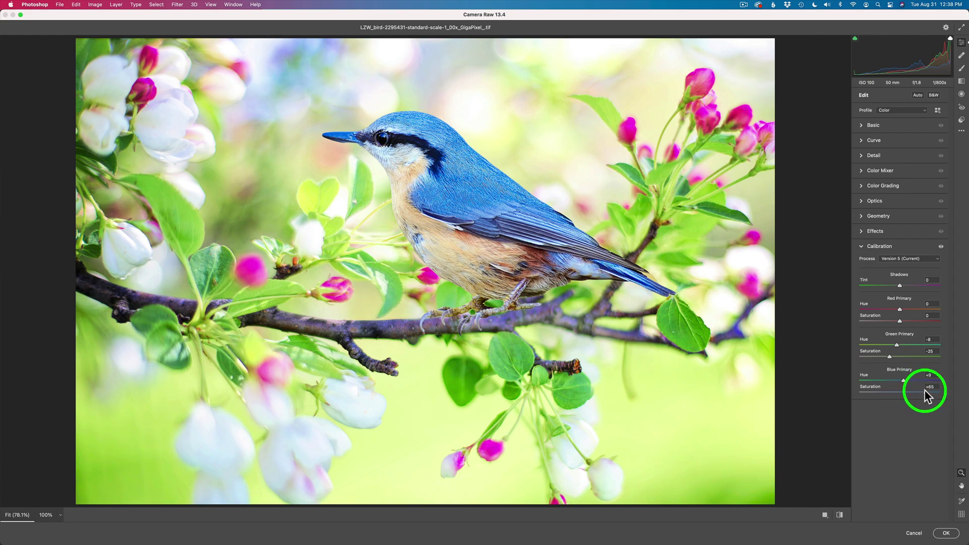
drag(927, 391, 930, 391)
drag(914, 318, 887, 320)
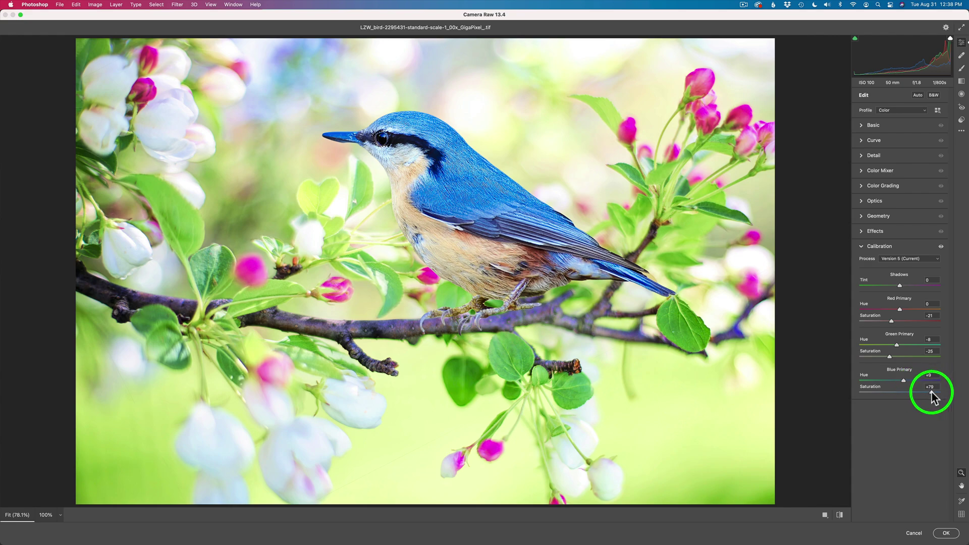
drag(931, 393, 938, 394)
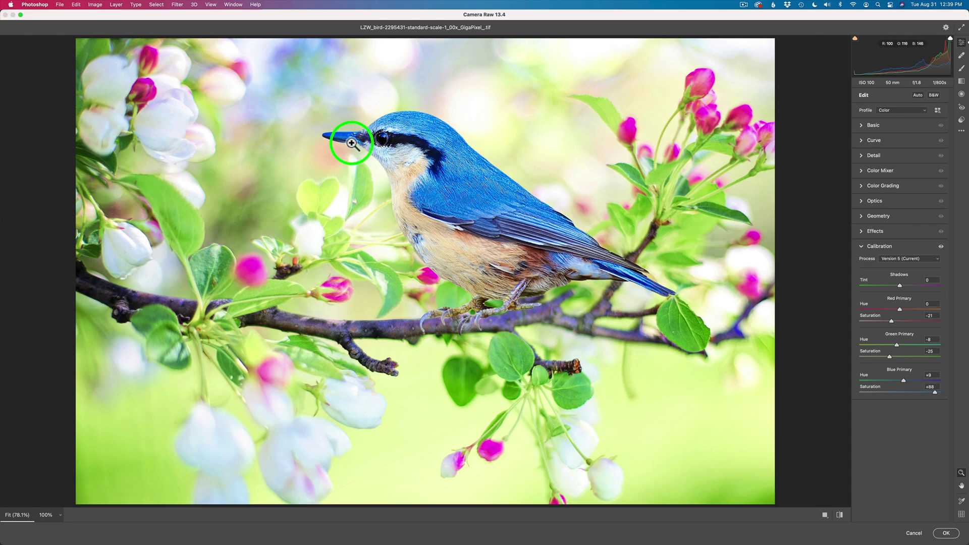
Compare the bird with and without the Calibration edits, apply the Camera Raw adjustments, and check the resulting layer against the original.
click(941, 246)
click(941, 247)
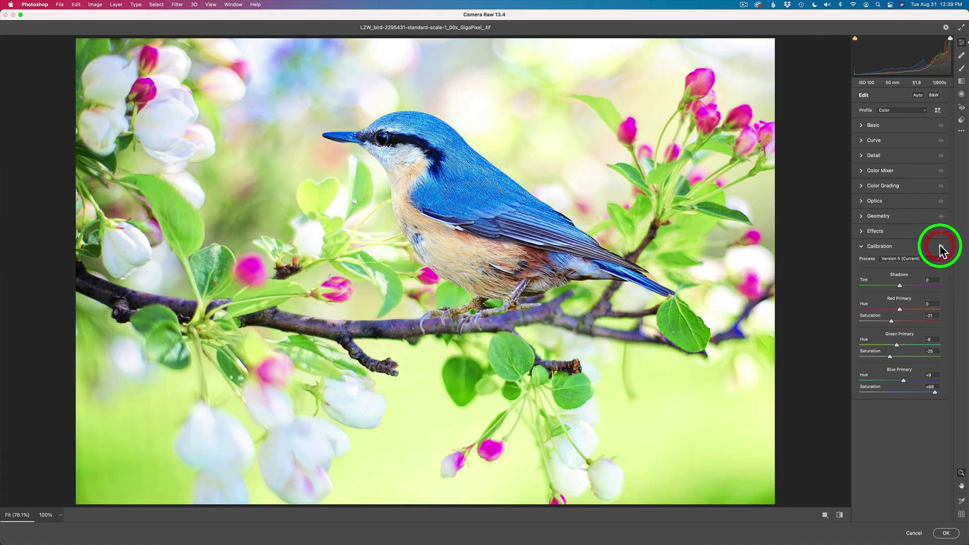
click(941, 247)
click(941, 247)
click(949, 534)
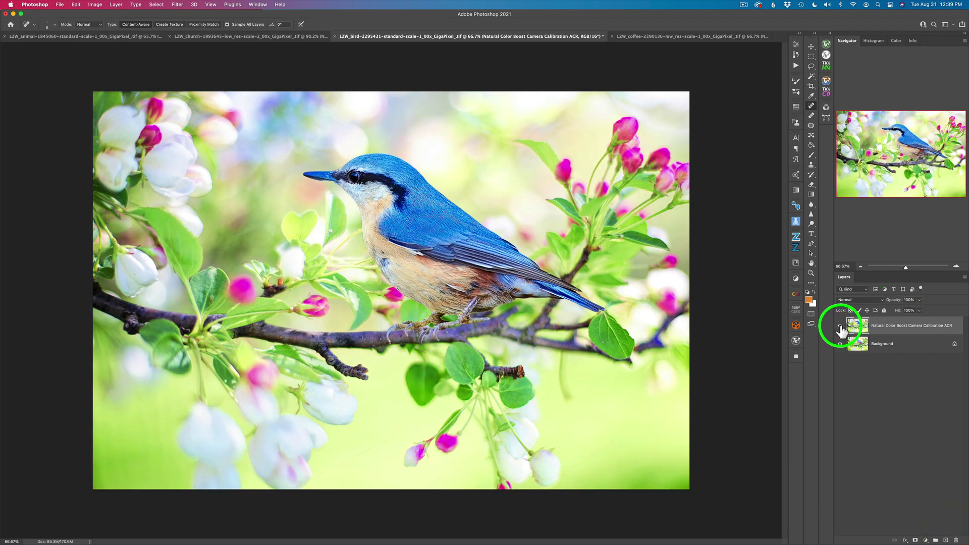
click(841, 326)
click(841, 327)
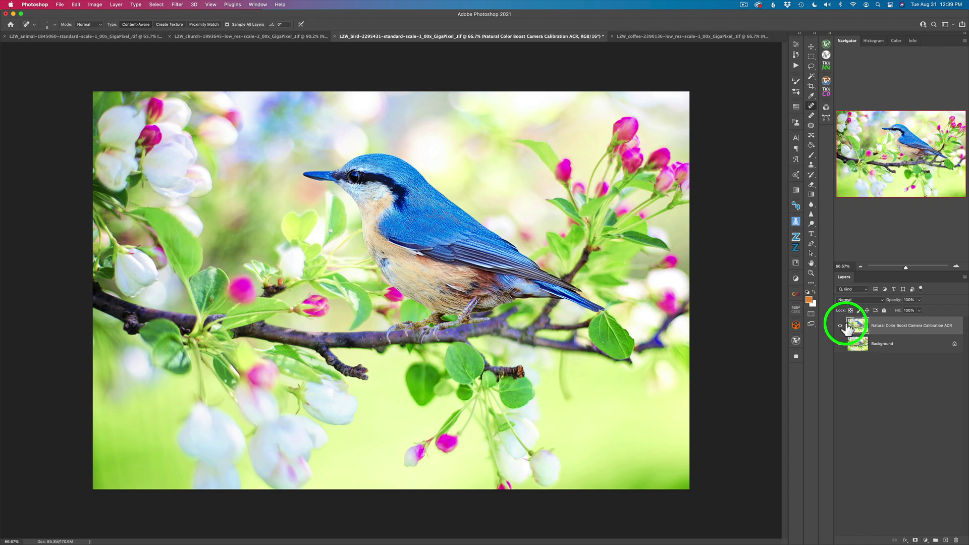
Add a layer mask to the color boost layer and brush black over the bird's beak to hide the boost there.
click(915, 540)
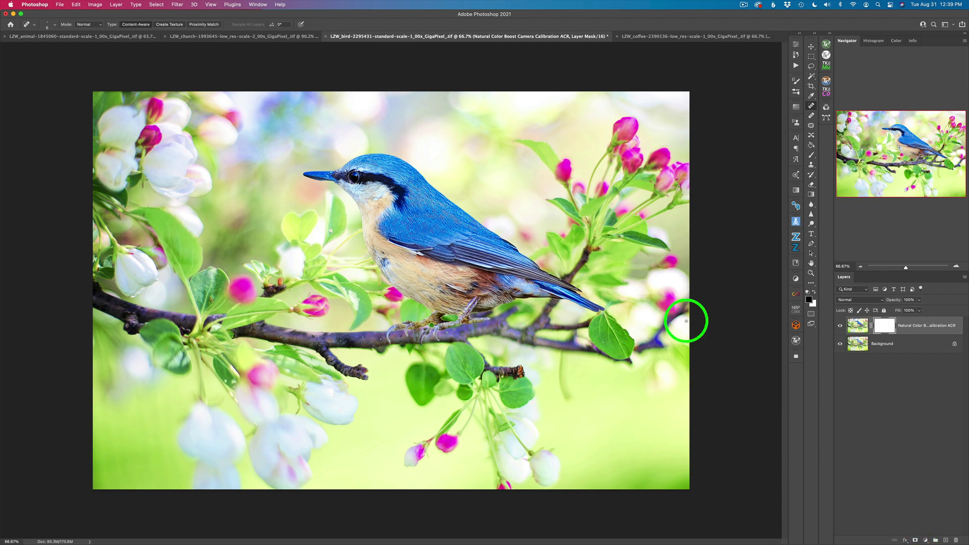
key(b)
drag(315, 174, 330, 175)
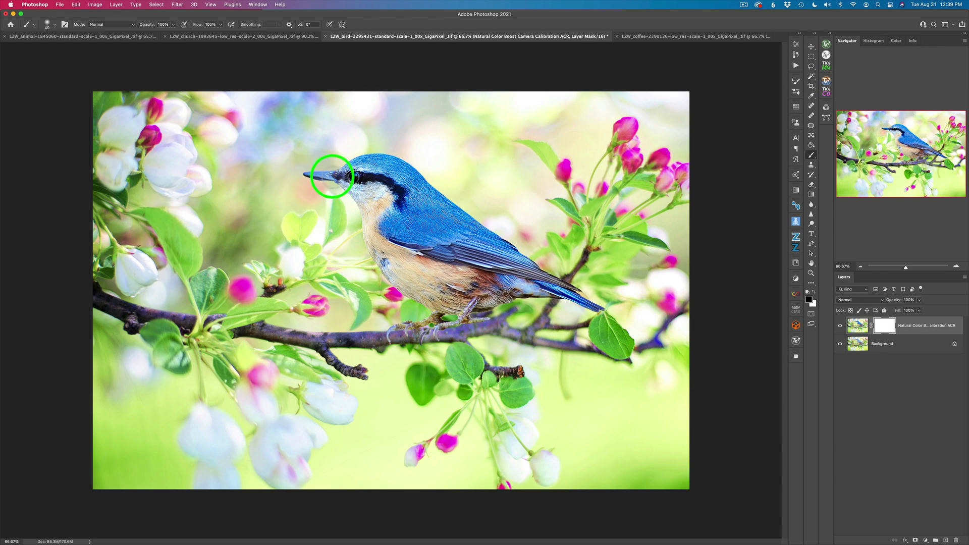
click(332, 179)
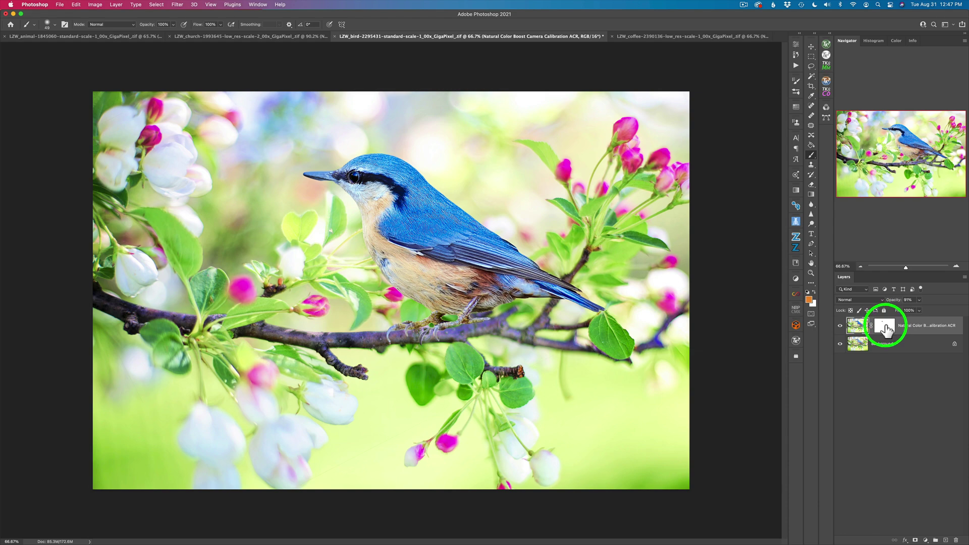
Compare the bird photo with the layer mask off and on, and with the color boost layer hidden and shown.
shift+click(887, 329)
shift+click(887, 329)
click(856, 326)
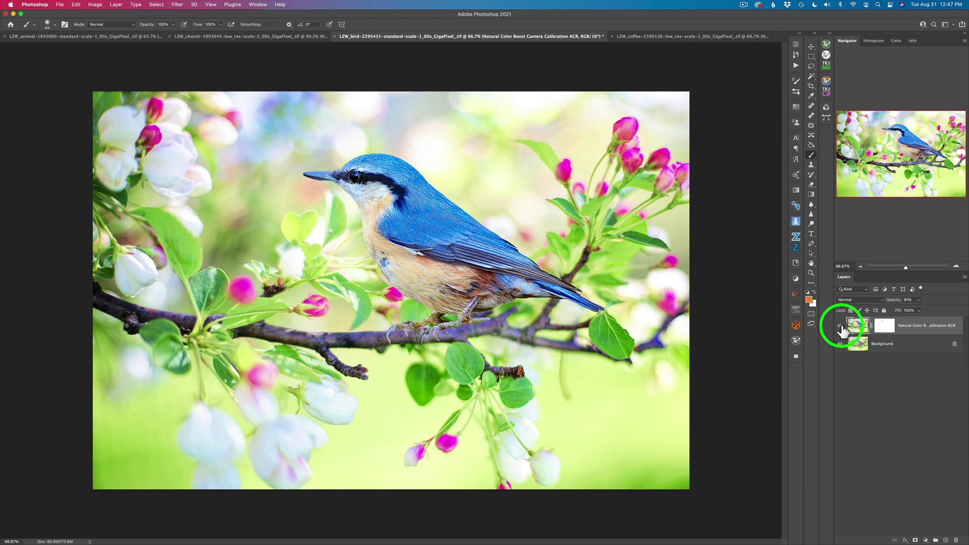
click(840, 326)
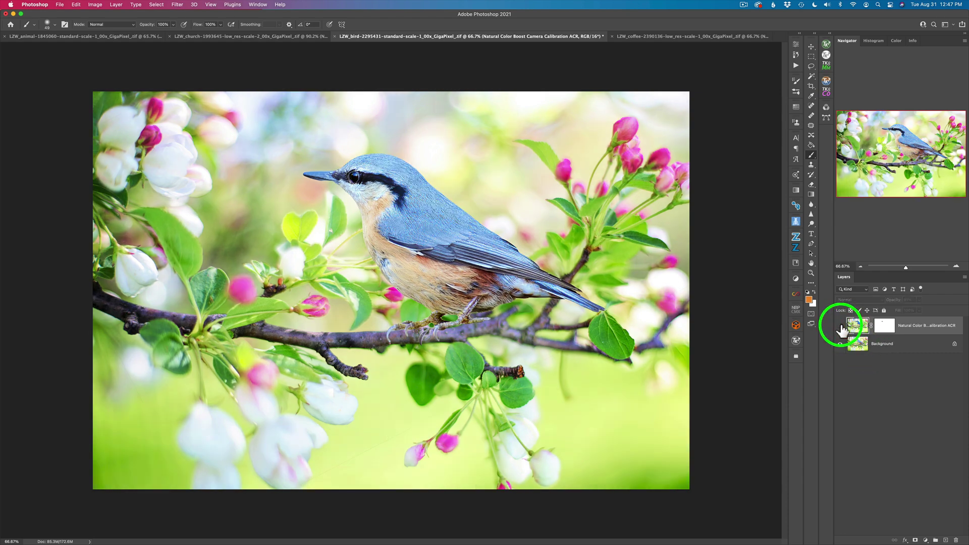
click(840, 326)
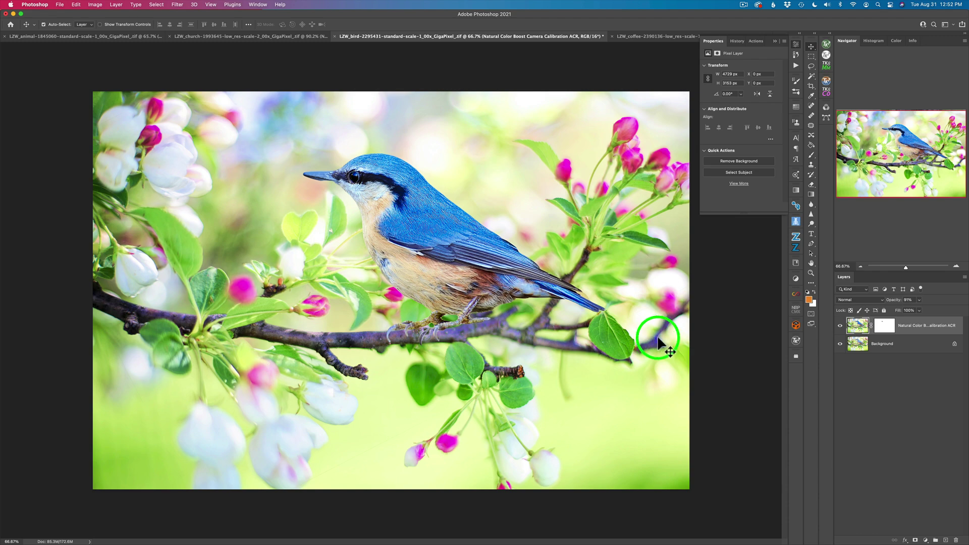
Add a Hue/Saturation adjustment layer above the bird photo, sample the blue background haze and set the Blues Saturation to -39.
click(926, 540)
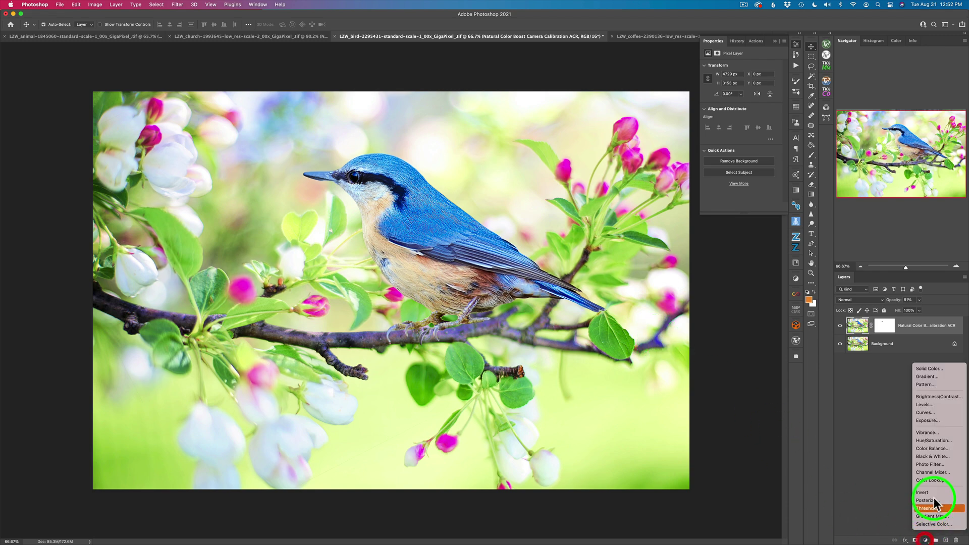
click(938, 440)
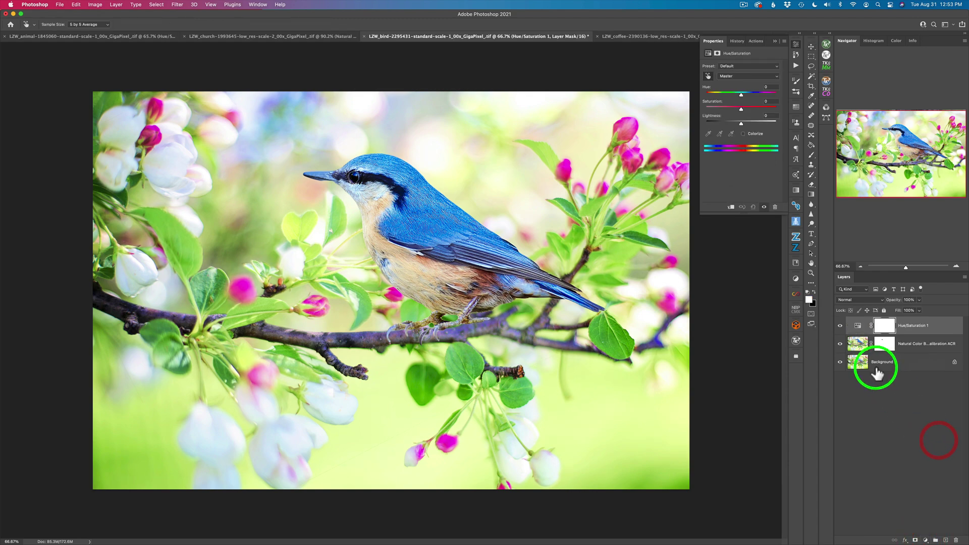
click(708, 76)
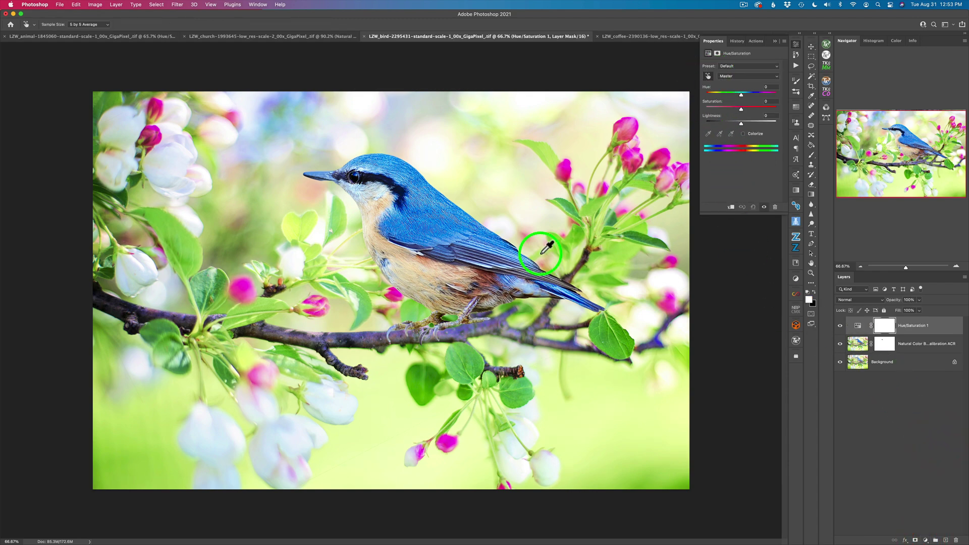
click(273, 128)
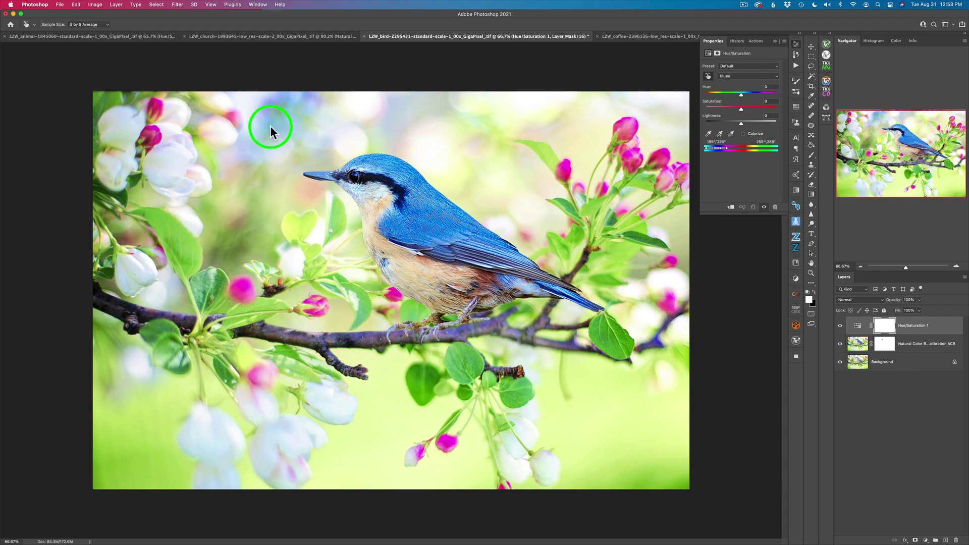
drag(271, 126, 190, 123)
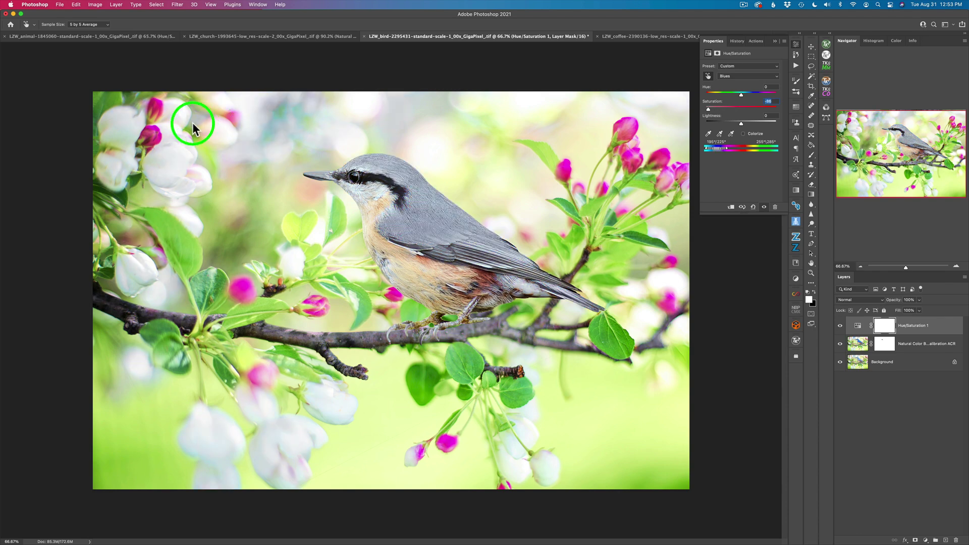
drag(192, 123, 216, 125)
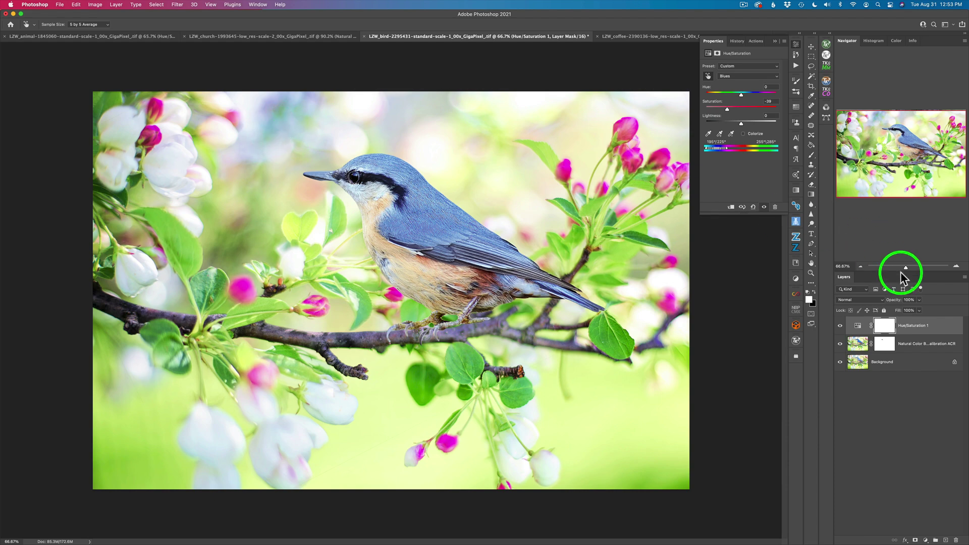
Invert the Hue/Saturation layer mask to black and brush white at 100% opacity along the branch to desaturate its blue tint.
click(885, 327)
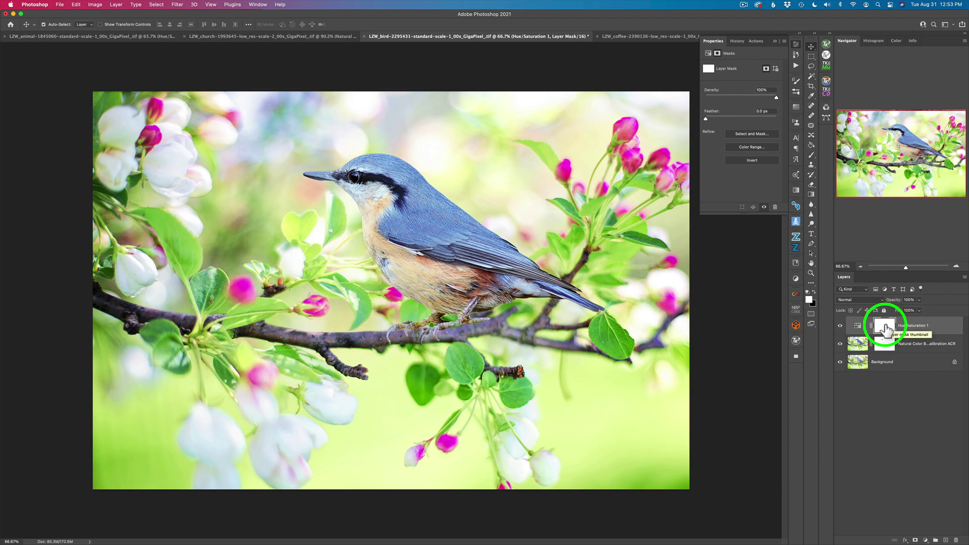
key(super+i)
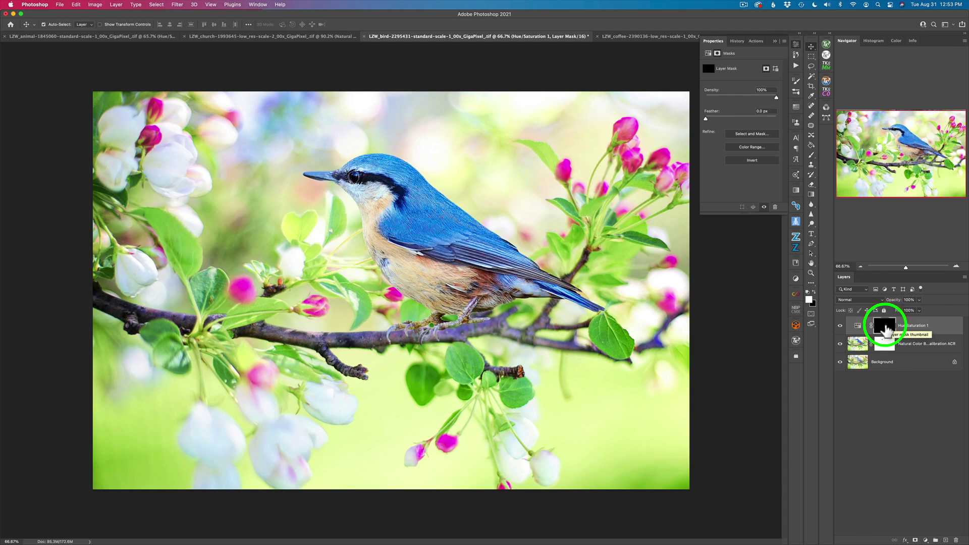
key(b)
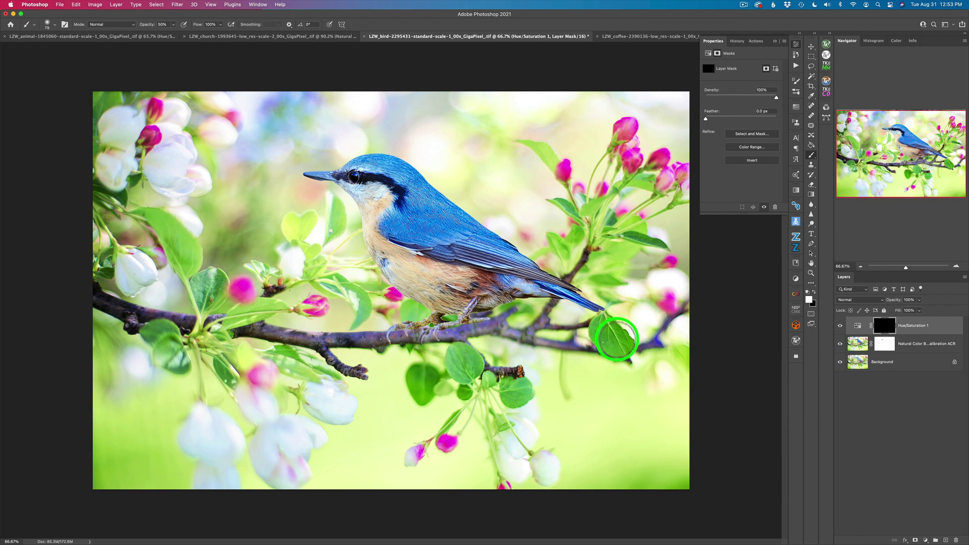
key(0)
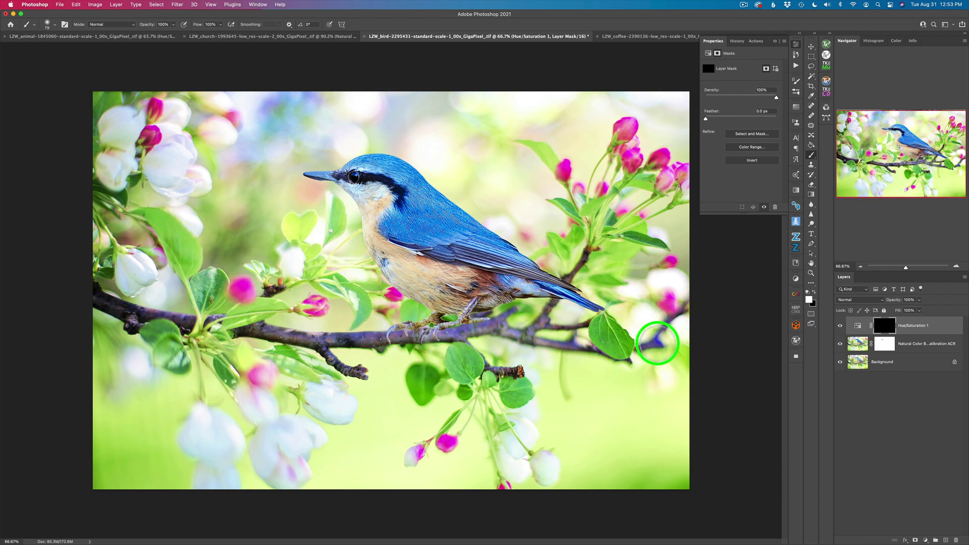
drag(648, 346, 564, 342)
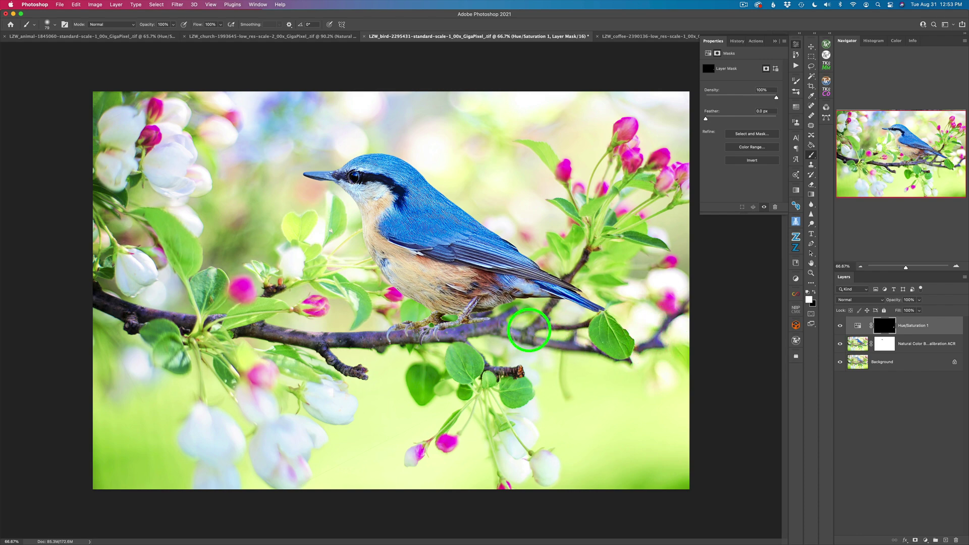
mouse_move(443, 328)
mouse_down()
mouse_move(497, 370)
mouse_move(427, 338)
mouse_move(317, 338)
mouse_up()
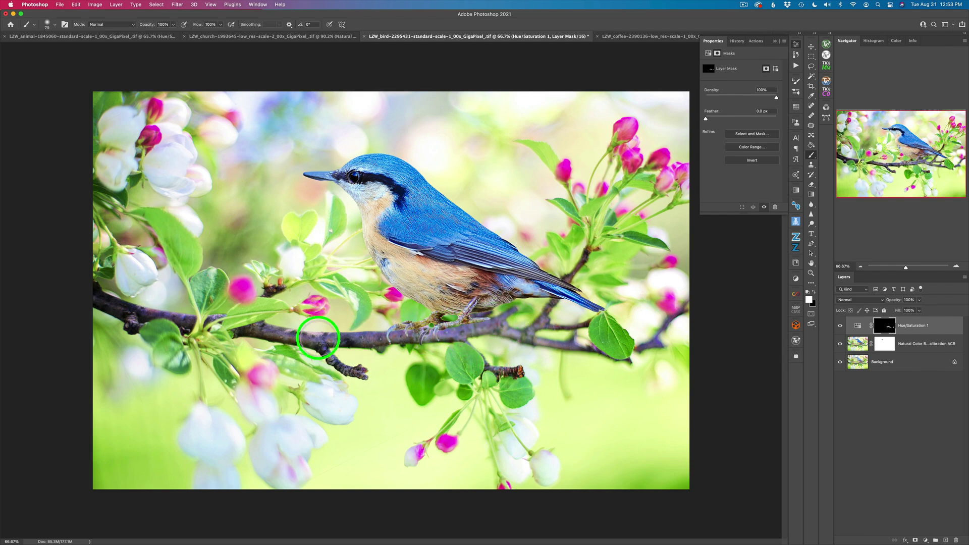
mouse_move(235, 330)
mouse_down()
mouse_move(142, 312)
mouse_move(162, 317)
mouse_up()
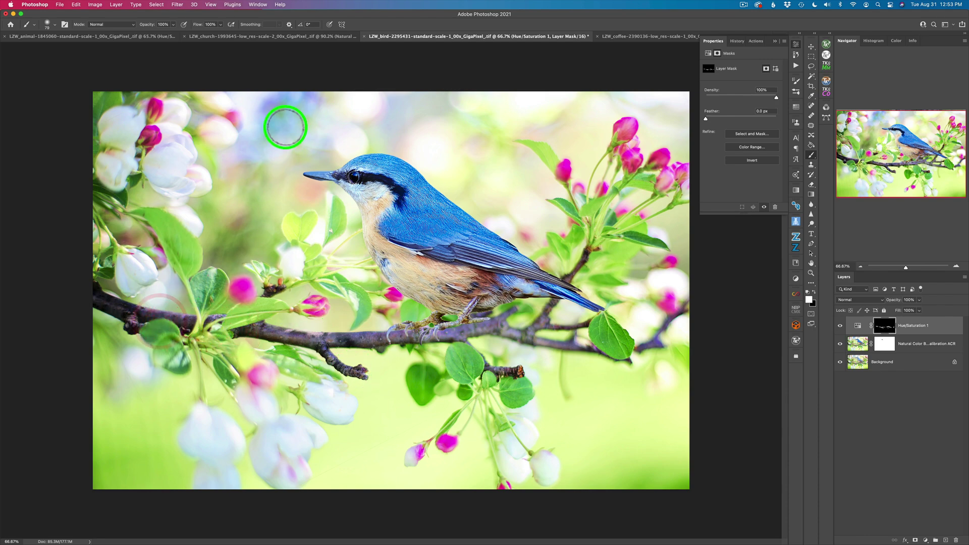
Brush white at 50% opacity over the bluish background above the bird, and compare the photo with the Hue/Saturation layer hidden and shown.
key(5)
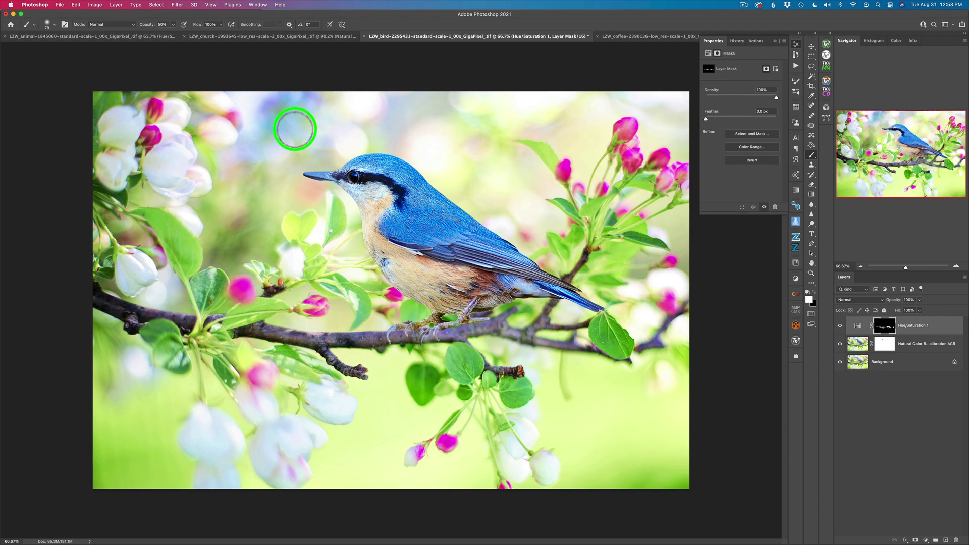
drag(295, 129, 318, 126)
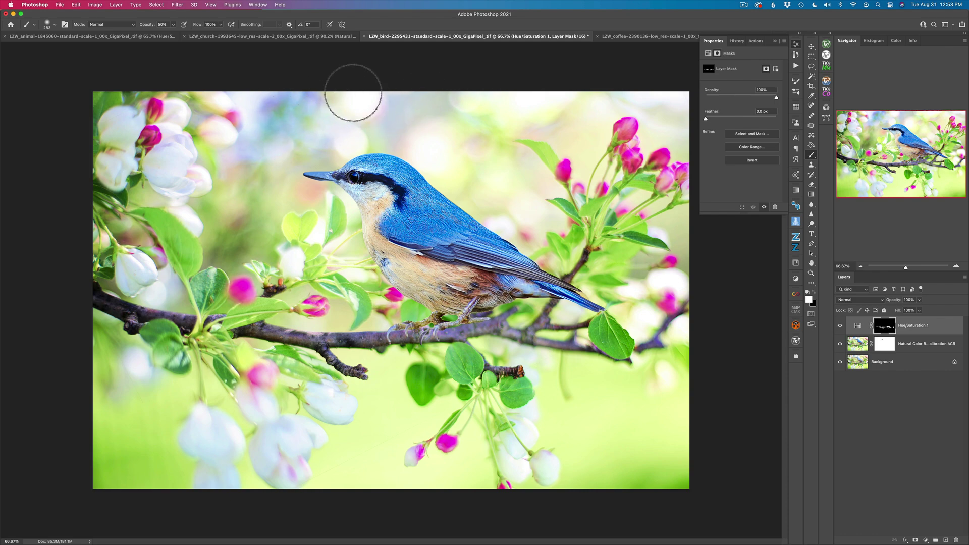
mouse_move(353, 93)
mouse_down()
mouse_move(308, 101)
mouse_move(286, 137)
mouse_move(341, 120)
mouse_move(311, 126)
mouse_move(282, 109)
mouse_up()
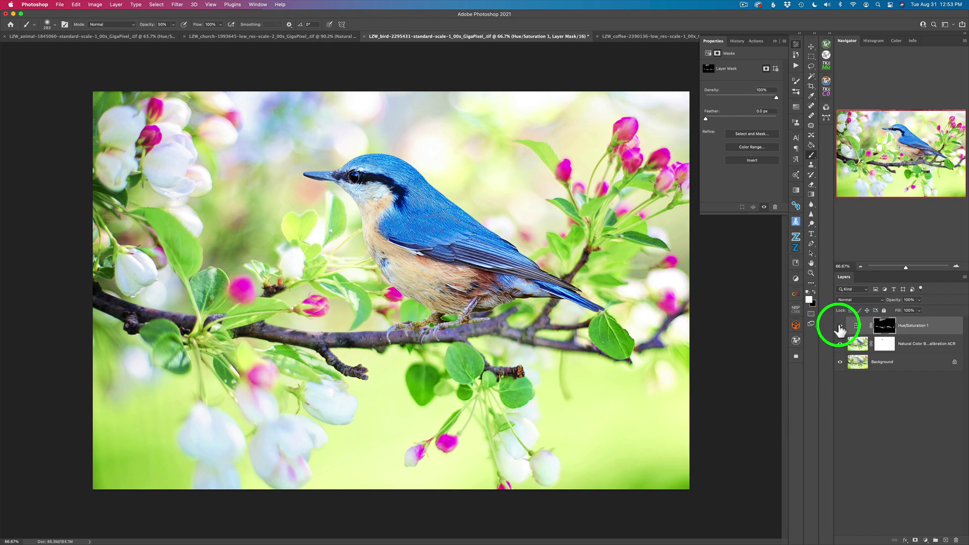
click(840, 327)
click(840, 327)
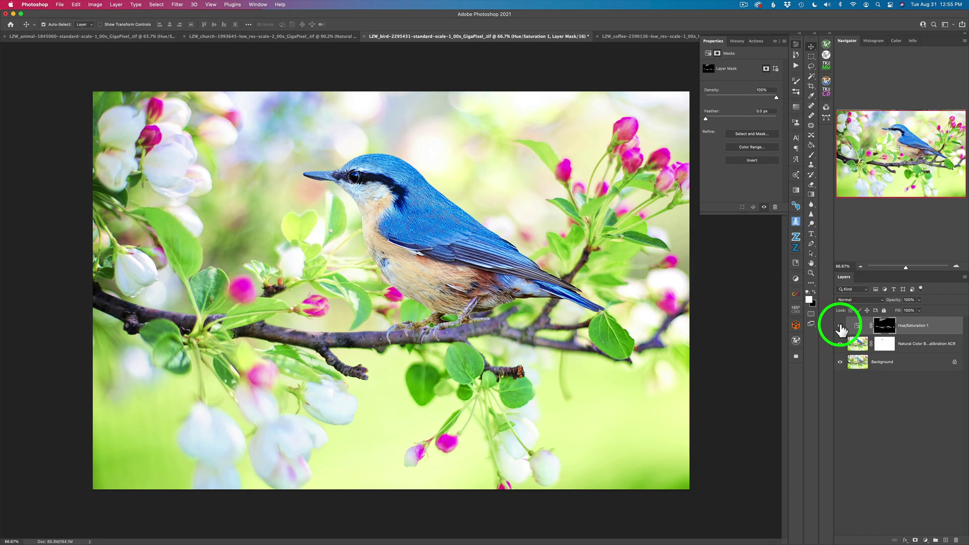
Switch to the coffee photo, collapse its layer properties and open the color boost layer in the Camera Raw Filter.
click(643, 39)
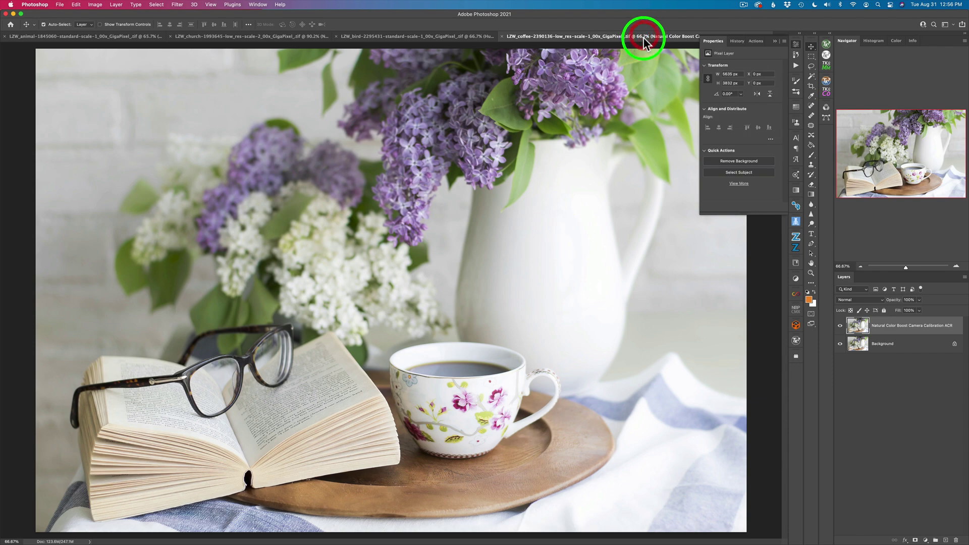
click(796, 44)
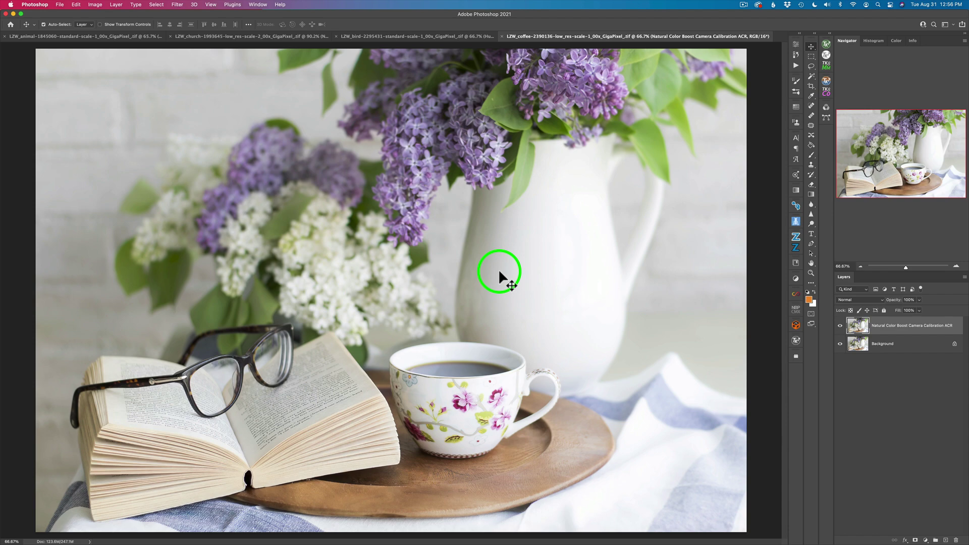
click(177, 5)
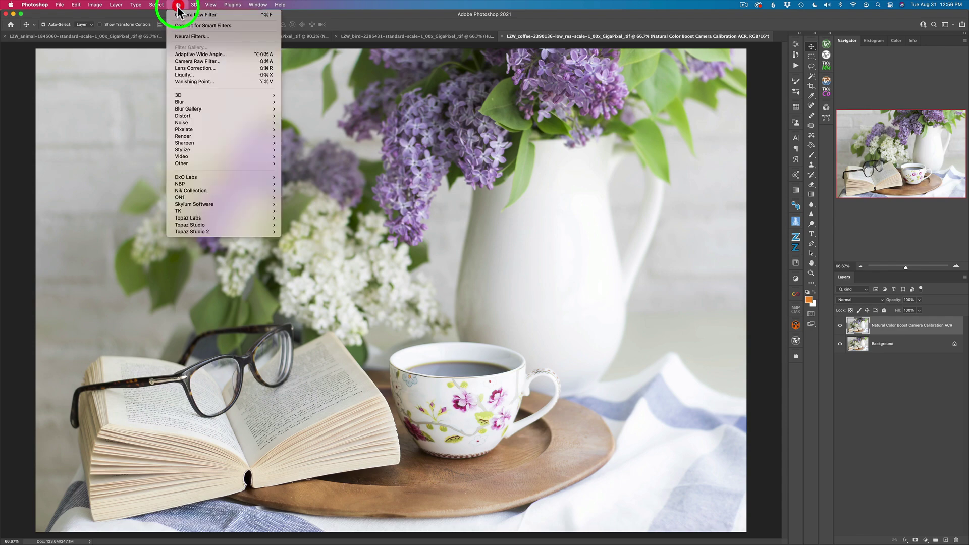
click(188, 64)
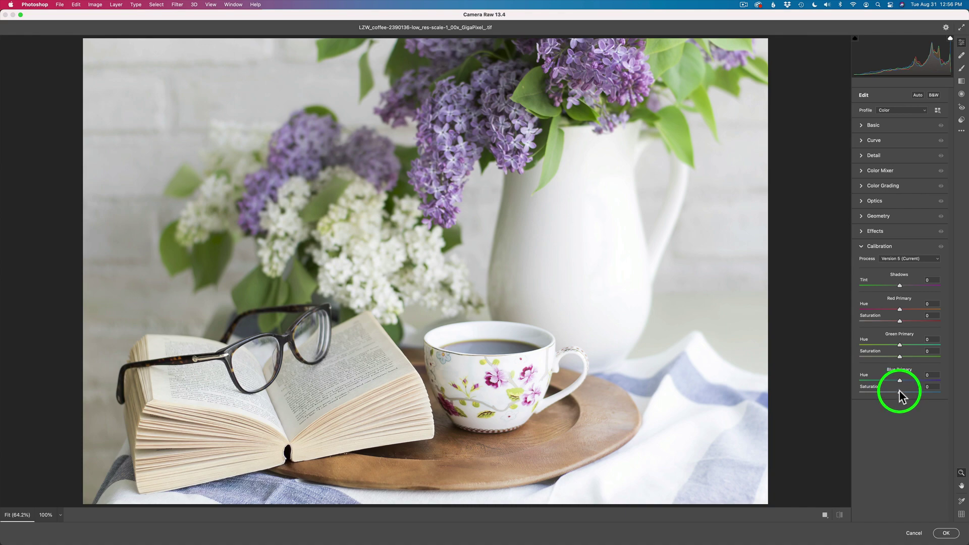
Set Calibration to Blue Primary Hue +18 and Saturation +78, Green Primary Hue -6 and Saturation +75, Red Primary Hue -10 and Saturation +47.
mouse_move(902, 391)
mouse_down()
mouse_move(938, 393)
mouse_move(914, 392)
mouse_move(933, 393)
mouse_move(910, 380)
mouse_up()
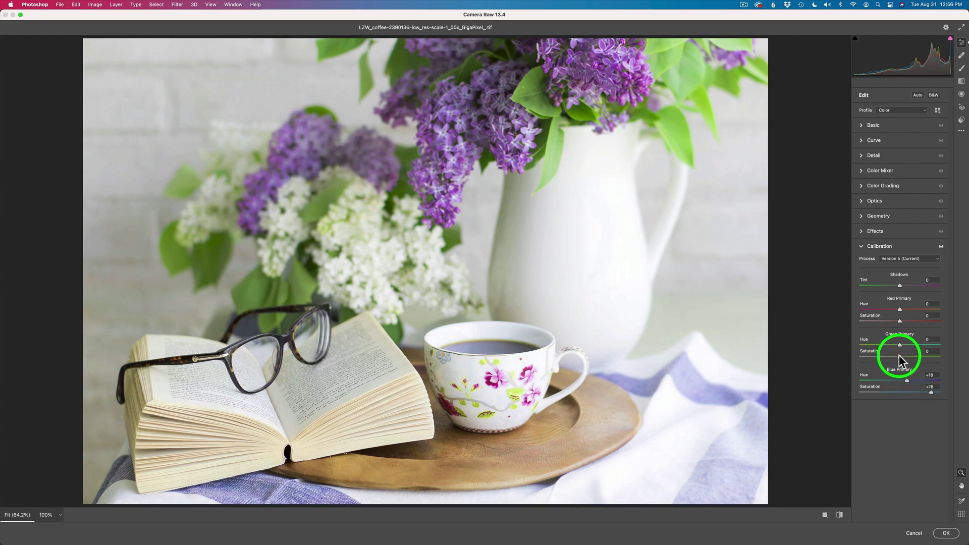
mouse_move(900, 357)
mouse_down()
mouse_move(930, 359)
mouse_move(888, 343)
mouse_move(899, 347)
mouse_up()
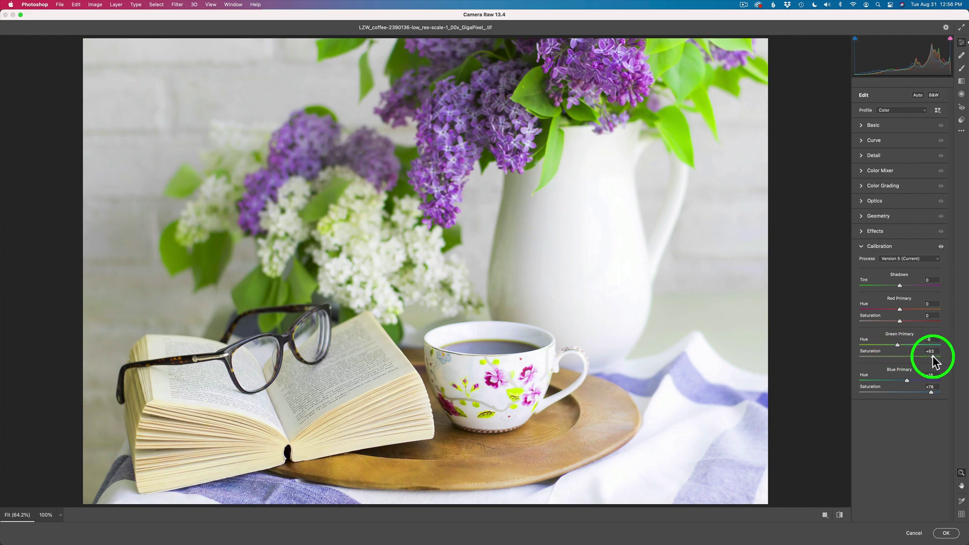
drag(933, 360, 930, 353)
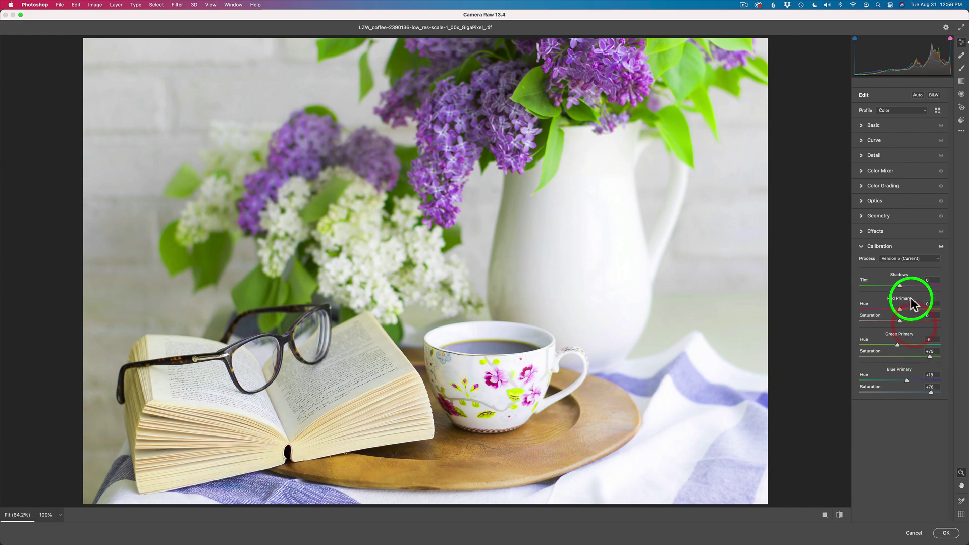
mouse_move(901, 323)
mouse_down()
mouse_move(935, 324)
mouse_move(910, 328)
mouse_move(930, 323)
mouse_move(886, 306)
mouse_move(907, 309)
mouse_move(895, 308)
mouse_up()
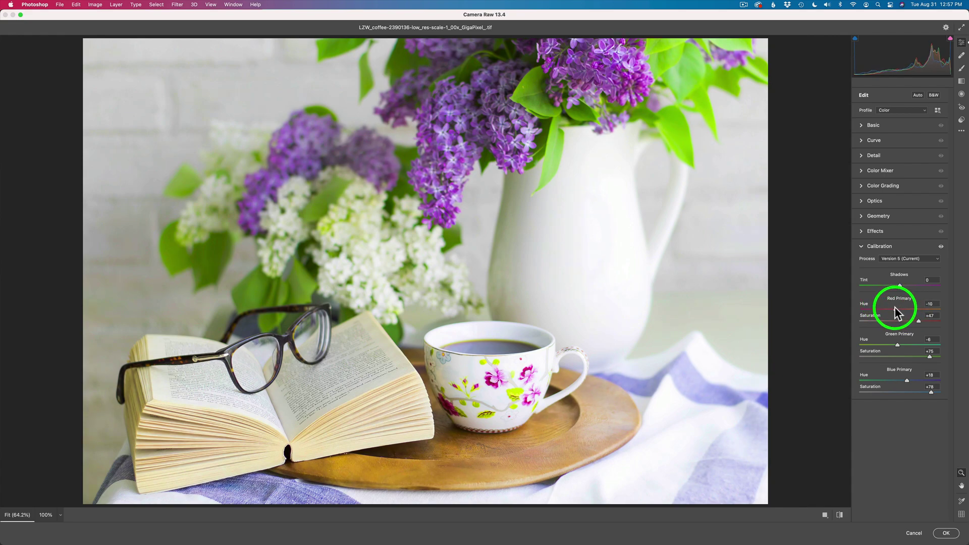
Compare the coffee photo with and without Calibration, apply the Camera Raw adjustments, and check the color boost layer against the original.
click(941, 247)
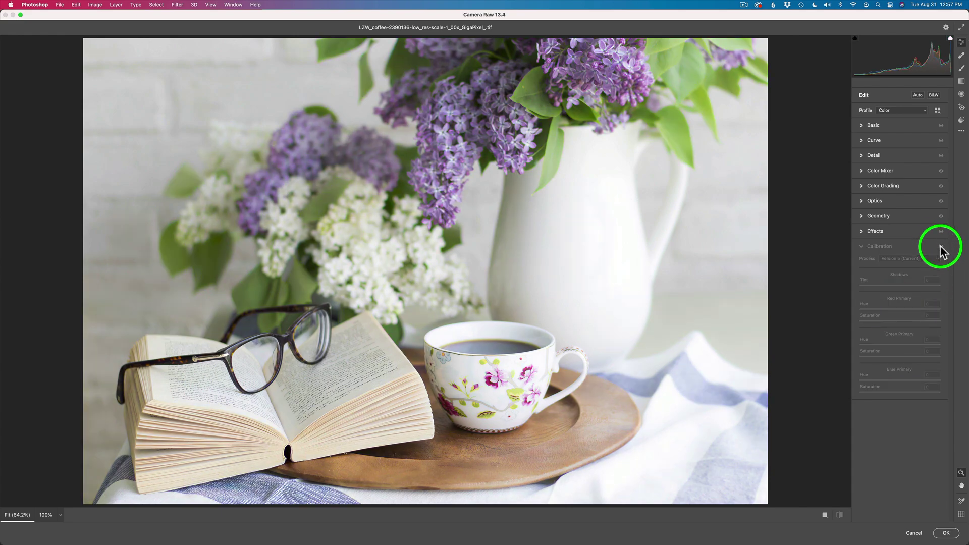
click(941, 247)
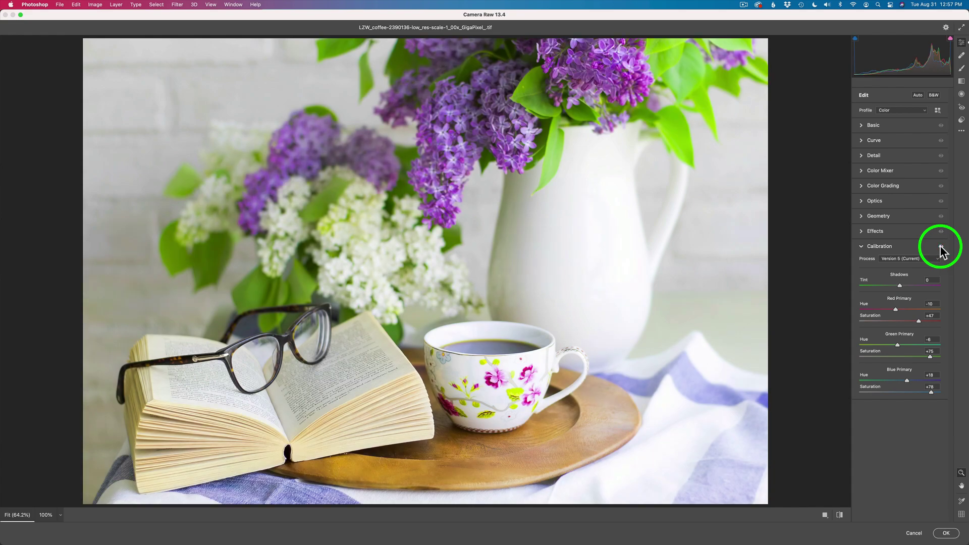
click(946, 533)
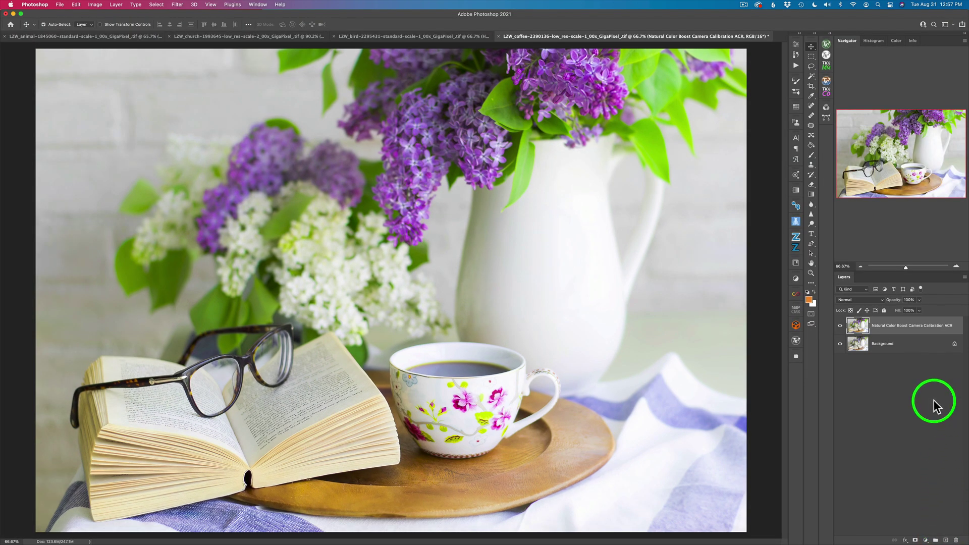
click(841, 326)
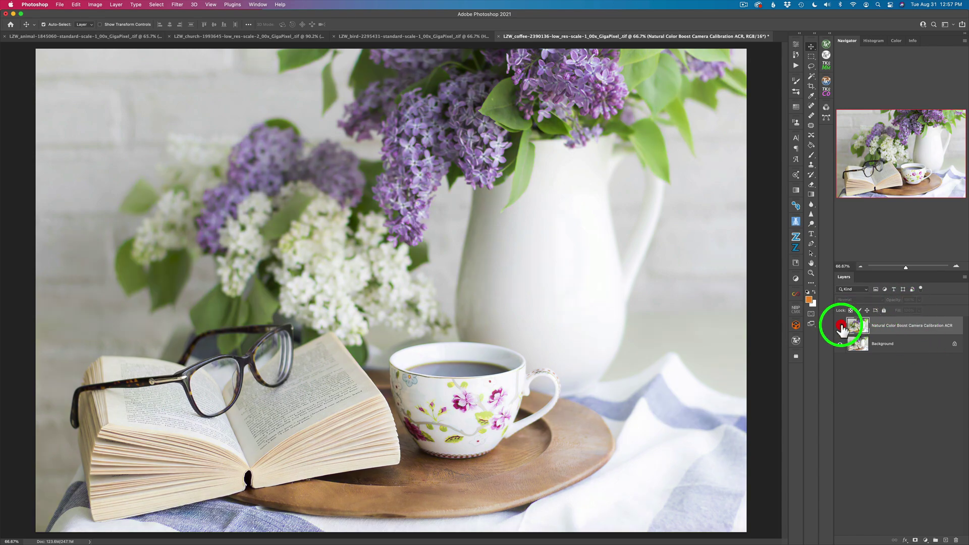
click(840, 326)
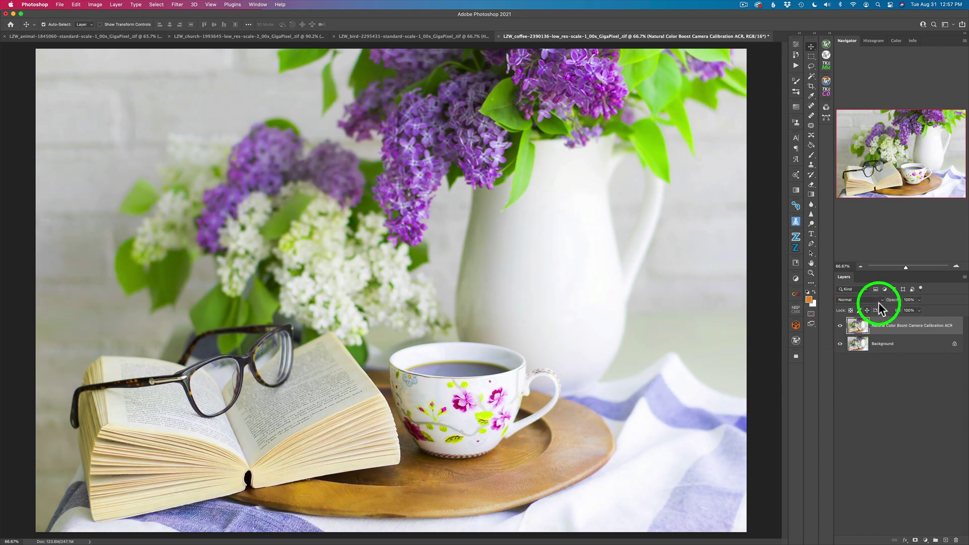
Lower the coffee photo's color boost layer opacity to 87% and compare the photo with the layer hidden and shown.
drag(896, 304, 891, 303)
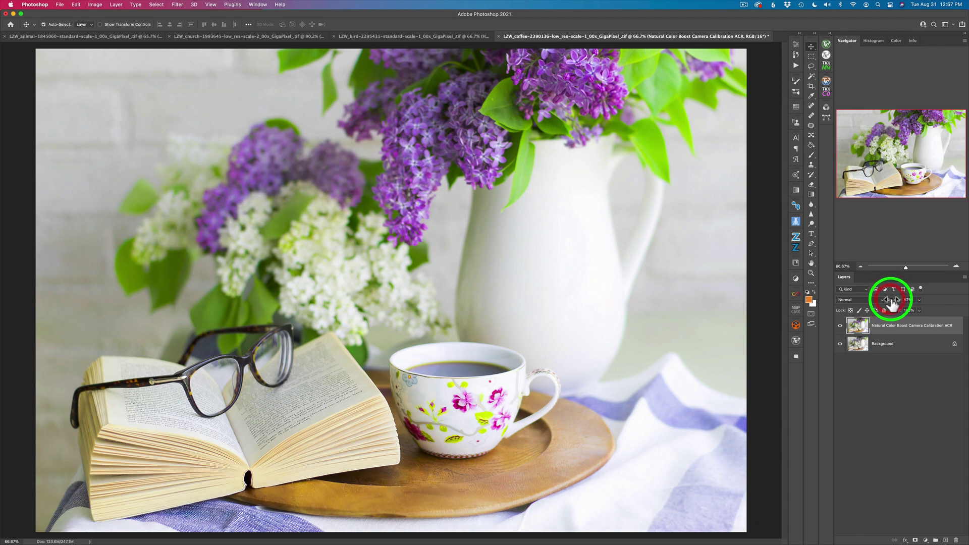
click(840, 326)
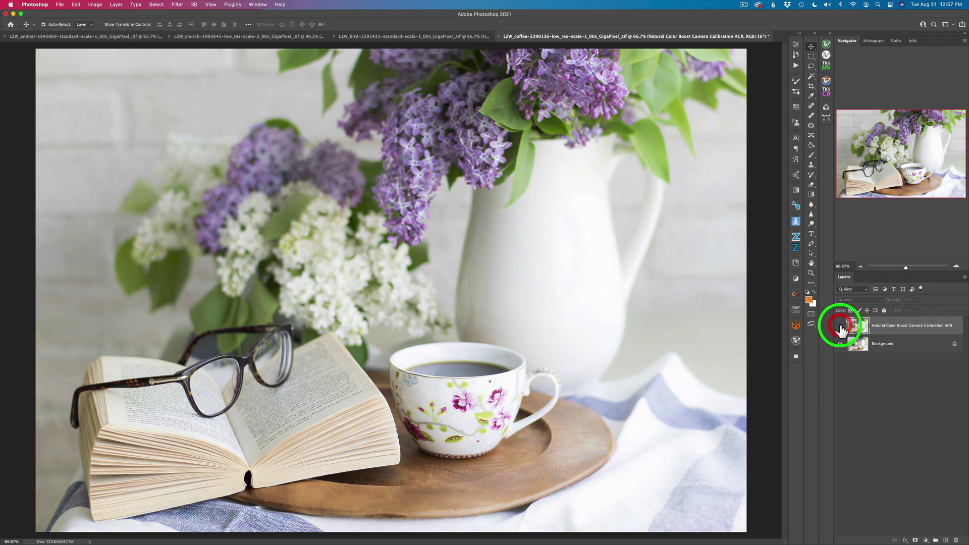
click(840, 325)
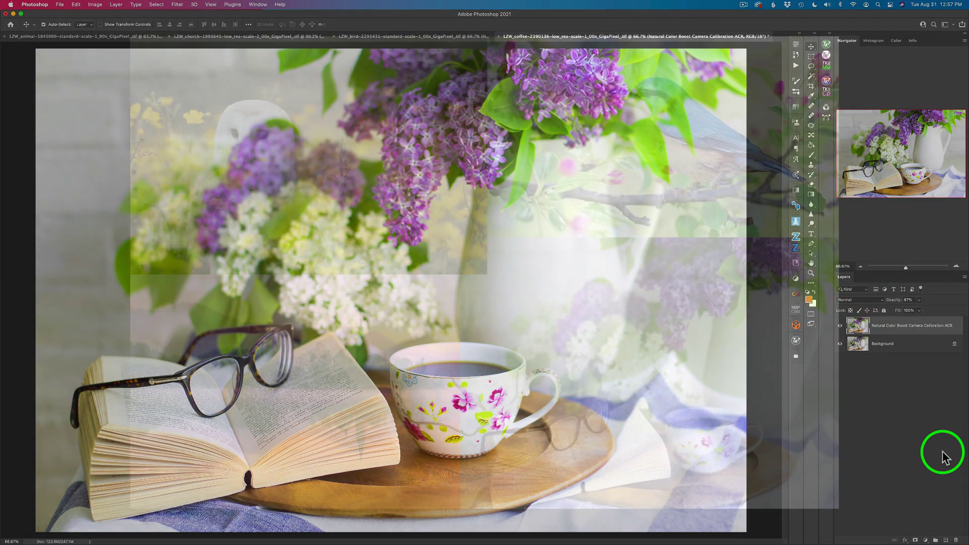